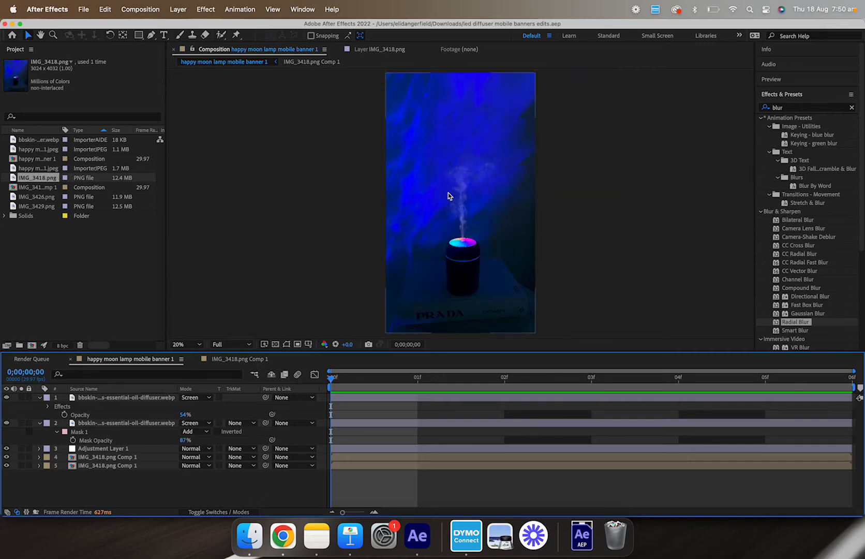
# Step: Examine the happy moon lamp mobile banner composition in a maximized viewer, panning across the frame
pyautogui.scroll(-1, 449, 193)
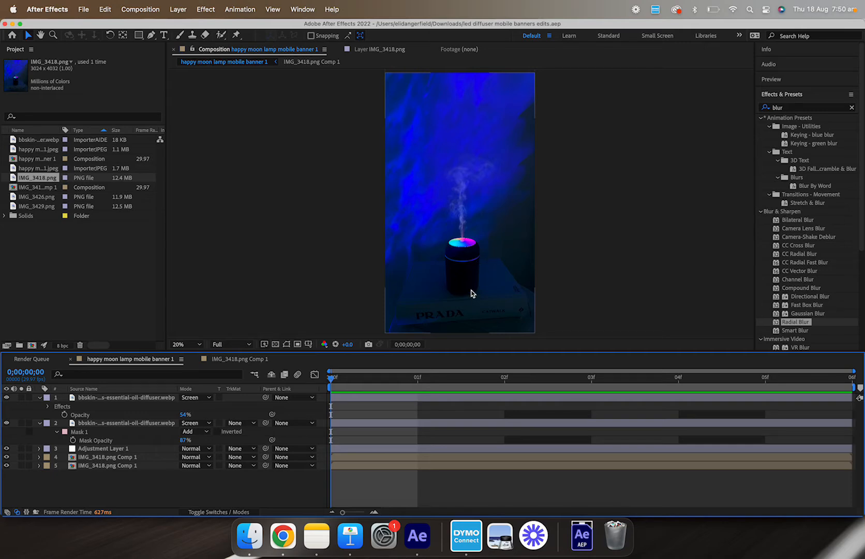
pyautogui.press('`')
pyautogui.scroll(4, 447, 390)
pyautogui.scroll(-2, 452, 291)
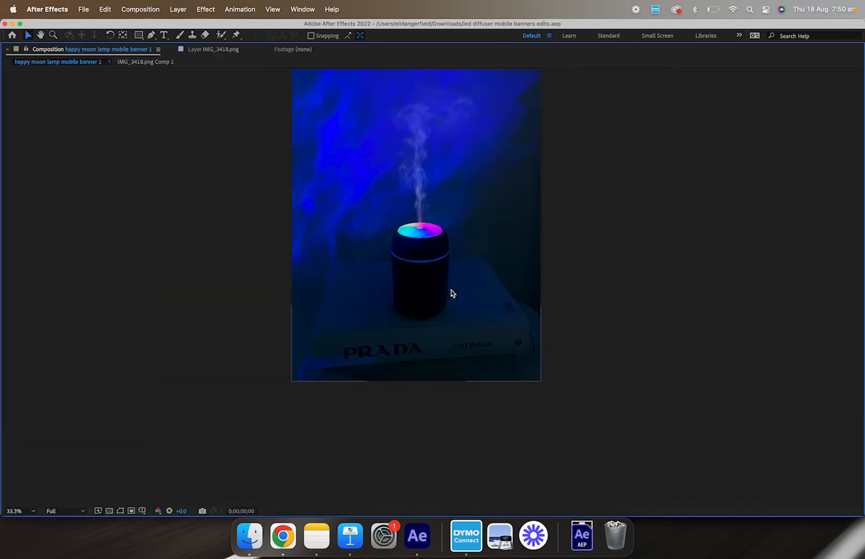
pyautogui.press('space')
pyautogui.moveTo(479, 251); pyautogui.dragTo(488, 372)
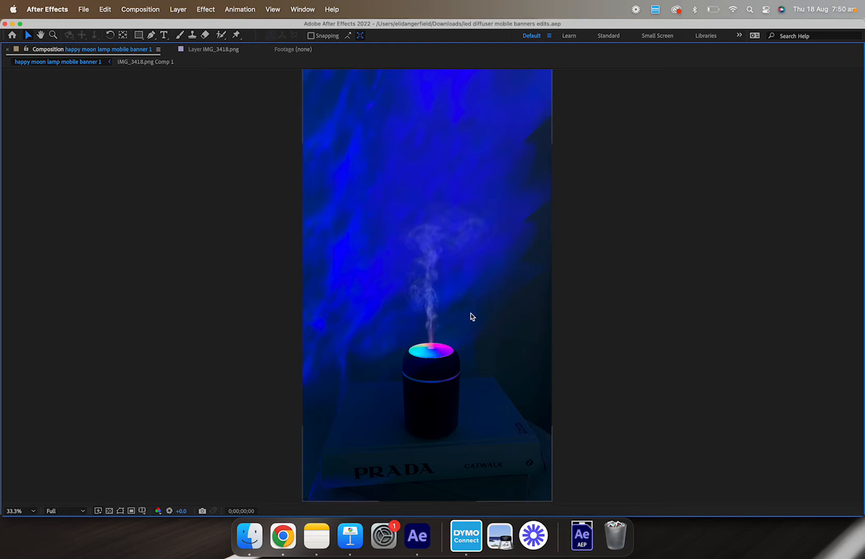
pyautogui.moveTo(458, 374)
pyautogui.mouseDown()
pyautogui.moveTo(465, 305)
pyautogui.moveTo(435, 402)
pyautogui.moveTo(456, 359)
pyautogui.moveTo(455, 373)
pyautogui.mouseUp()
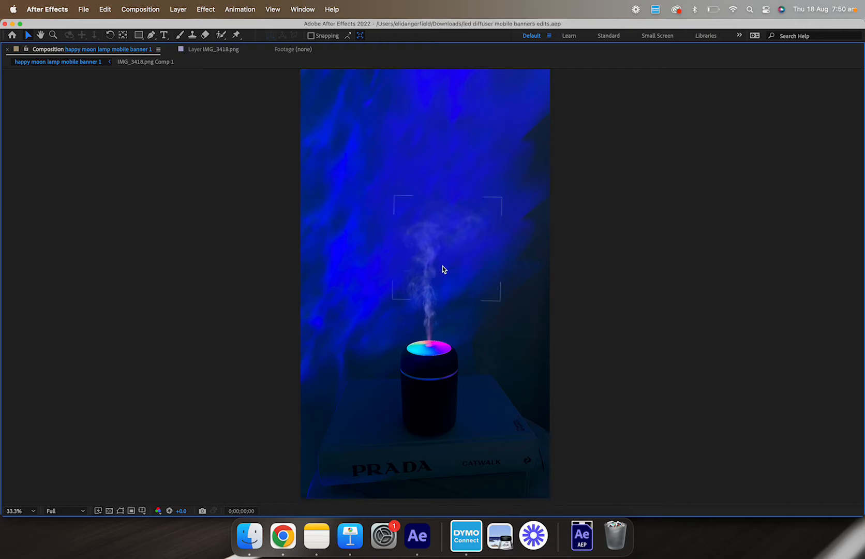
pyautogui.press('space')
pyautogui.moveTo(443, 268)
pyautogui.mouseDown()
pyautogui.moveTo(440, 234)
pyautogui.moveTo(426, 329)
pyautogui.moveTo(434, 272)
pyautogui.mouseUp()
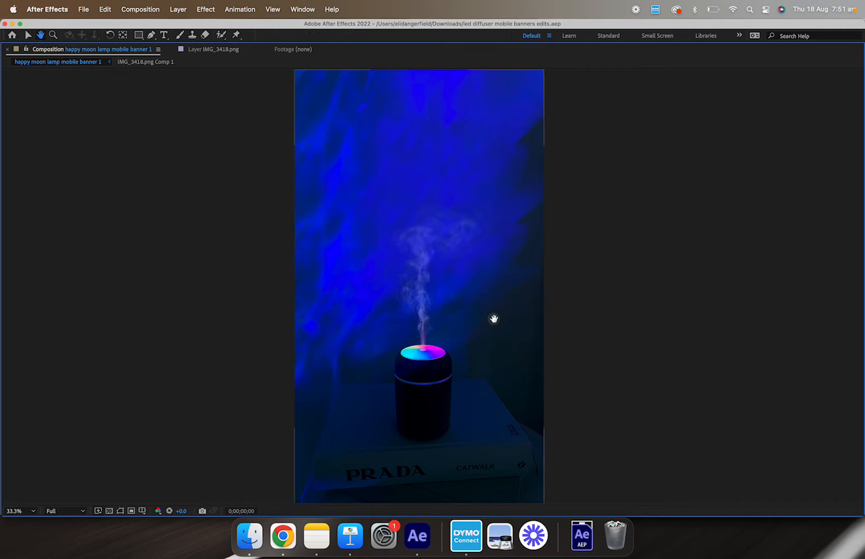
pyautogui.moveTo(494, 319)
pyautogui.mouseDown()
pyautogui.moveTo(471, 328)
pyautogui.moveTo(487, 315)
pyautogui.mouseUp()
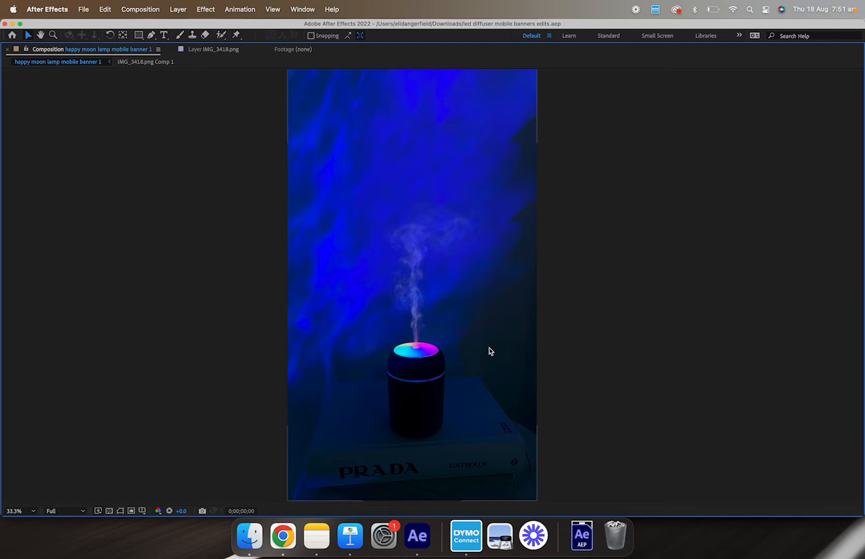
pyautogui.moveTo(460, 384)
pyautogui.mouseDown()
pyautogui.moveTo(469, 367)
pyautogui.moveTo(461, 390)
pyautogui.mouseUp()
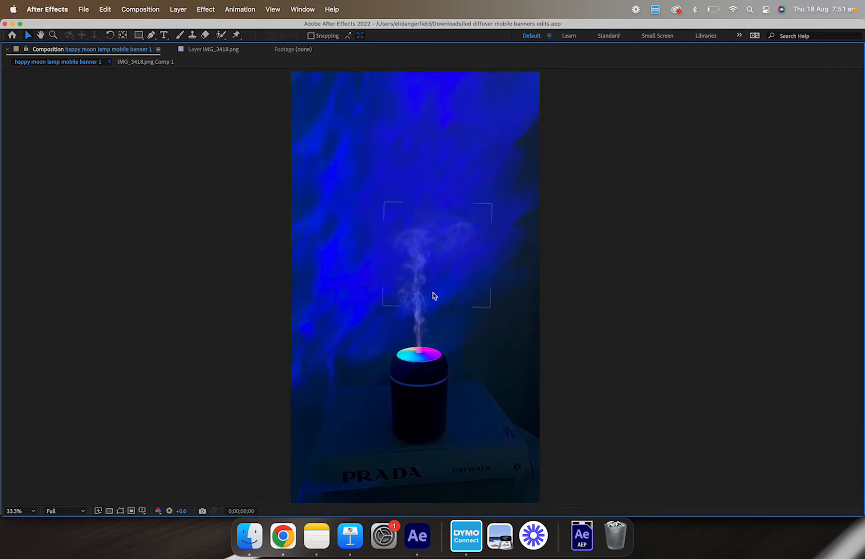
pyautogui.press('`')
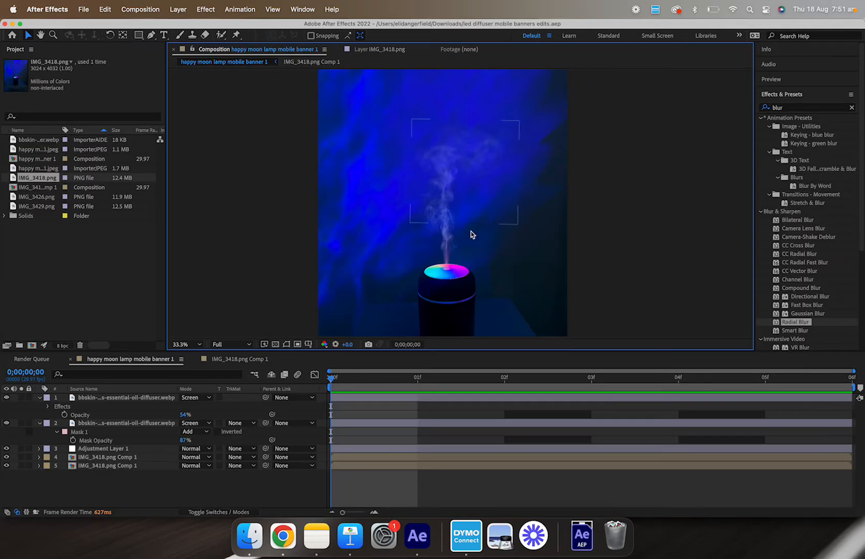
# Step: Open the IMG_3418.png footage in its own viewer and inspect the humidifier and background up close
pyautogui.moveTo(483, 272); pyautogui.dragTo(499, 203)
pyautogui.press('v')
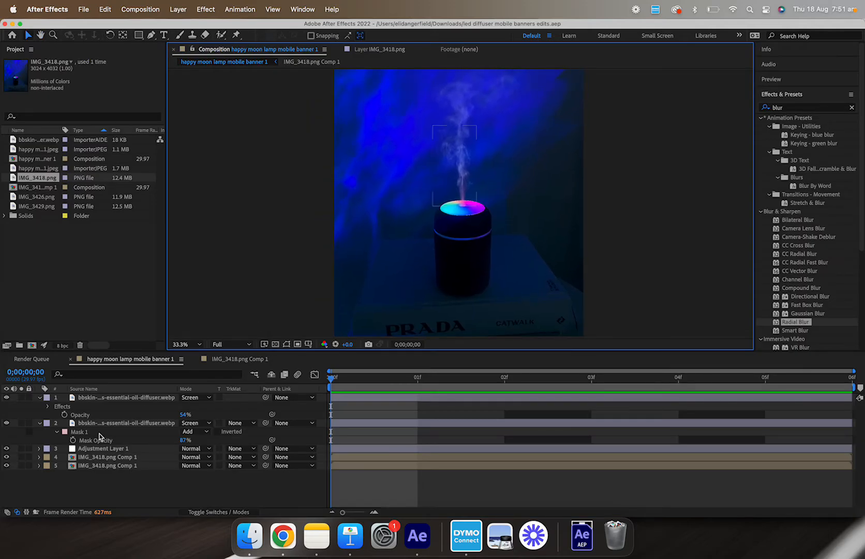
pyautogui.click(105, 464)
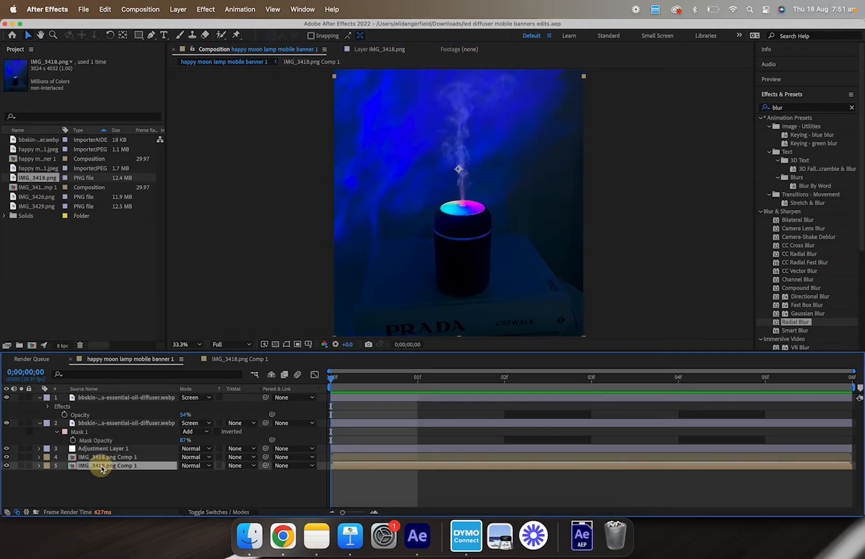
pyautogui.doubleClick(47, 178)
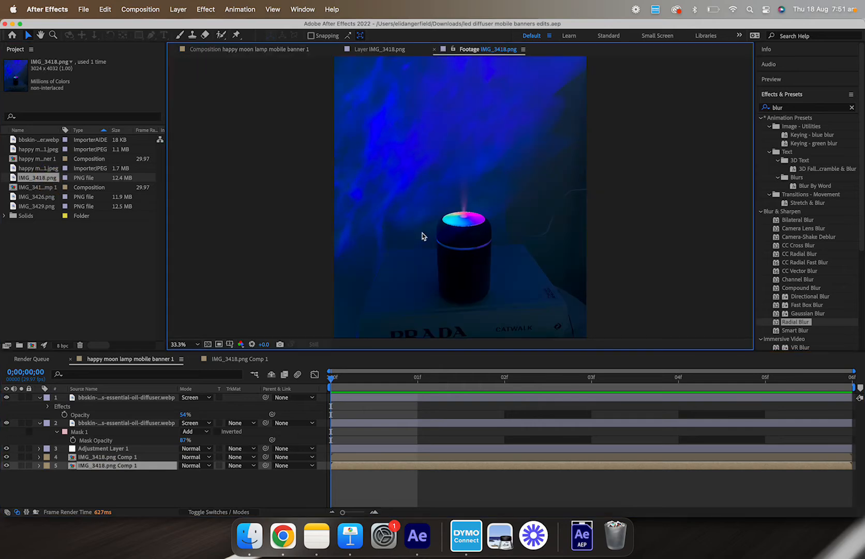
pyautogui.press('`')
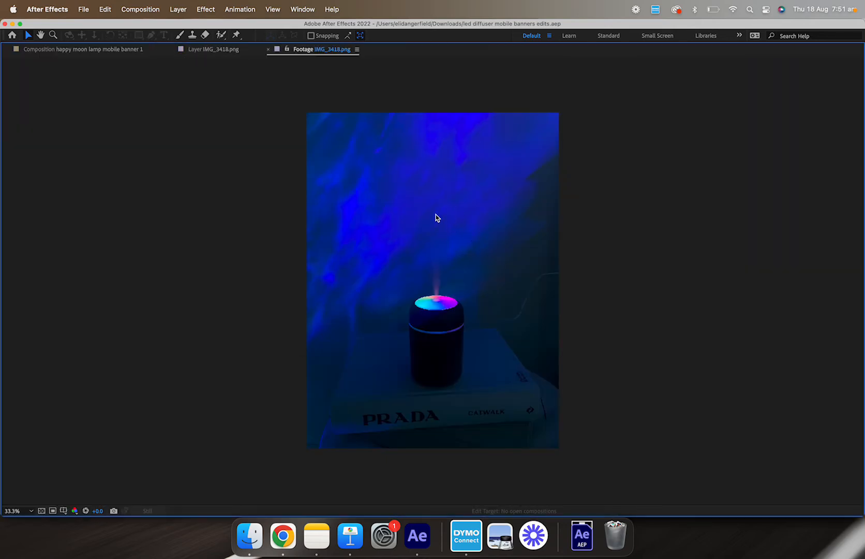
pyautogui.scroll(1, 448, 220)
pyautogui.scroll(-1, 446, 219)
pyautogui.scroll(1, 532, 324)
pyautogui.scroll(2, 564, 254)
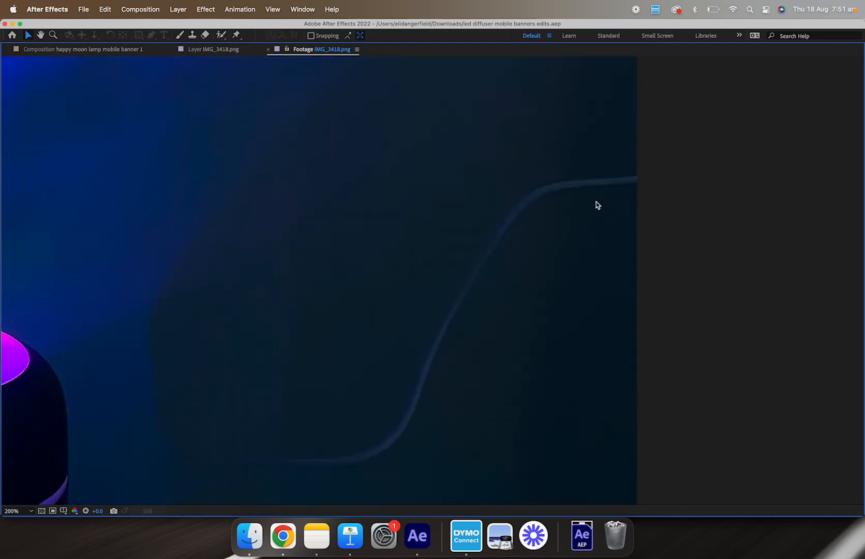
pyautogui.scroll(-1, 422, 375)
pyautogui.moveTo(421, 379); pyautogui.dragTo(521, 247)
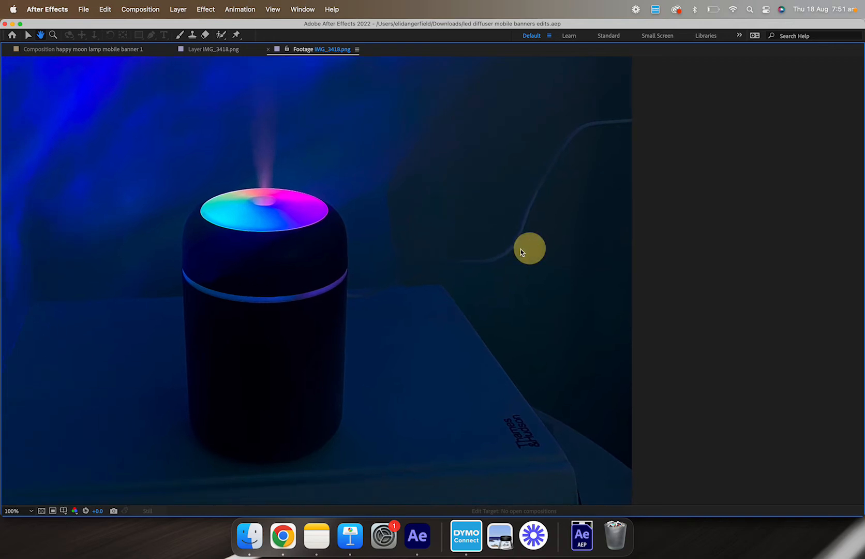
pyautogui.press('v')
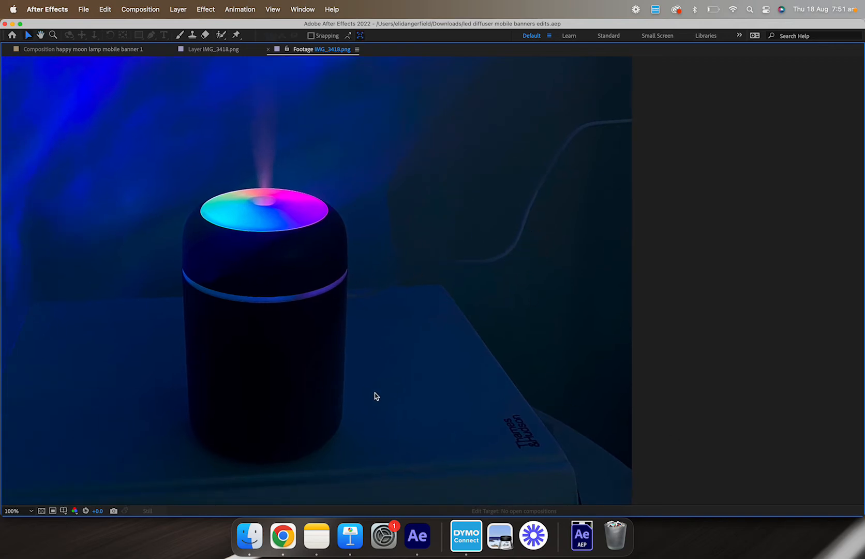
pyautogui.moveTo(525, 201); pyautogui.dragTo(498, 251)
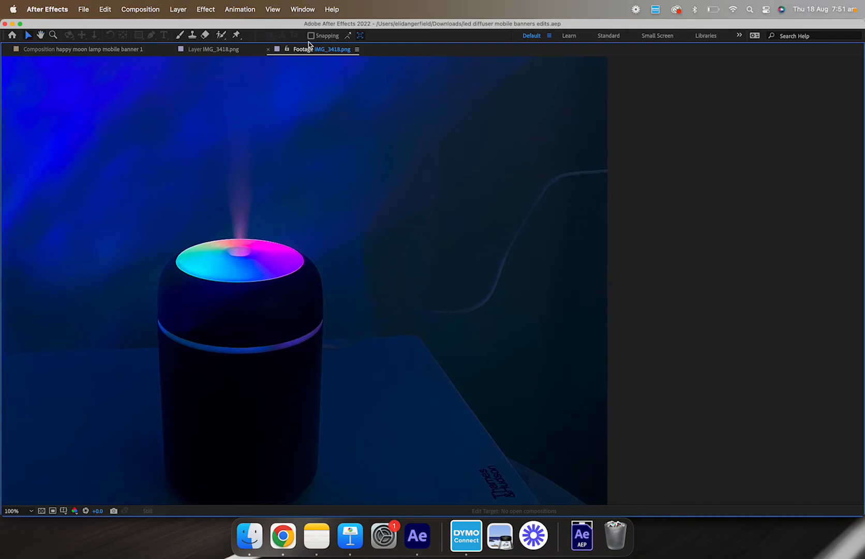
# Step: Switch to the Clone Stamp tool and open the IMG_3418.png layer from IMG_3418.png Comp 1 in the Layer panel
pyautogui.click(192, 35)
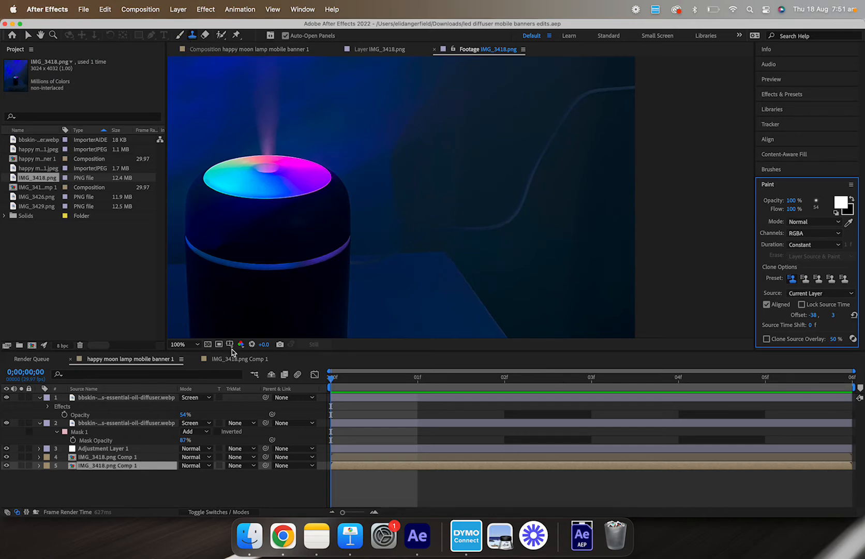
pyautogui.click(244, 359)
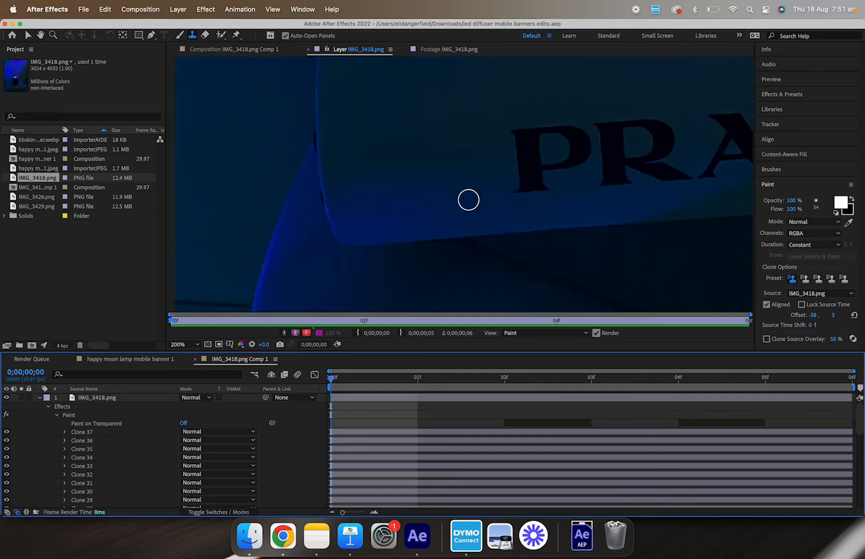
pyautogui.moveTo(515, 173); pyautogui.dragTo(467, 226)
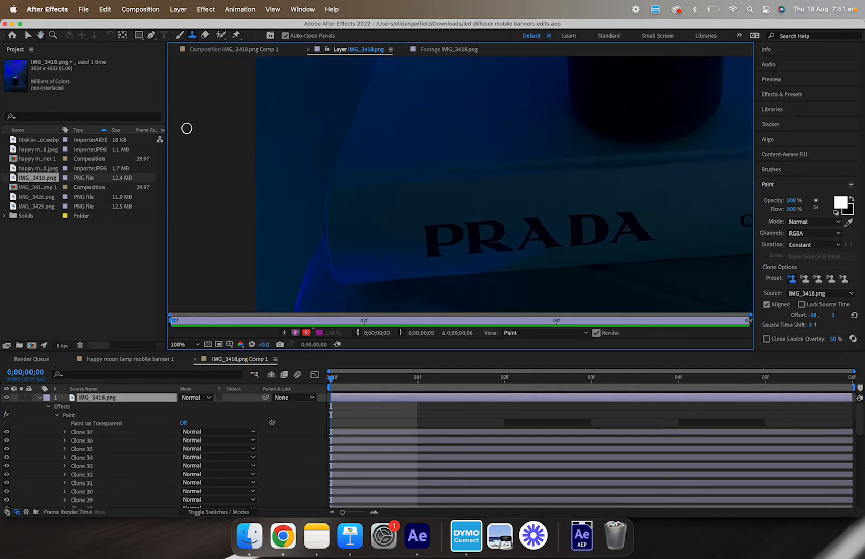
pyautogui.click(94, 399)
# Step: Try clone-stamping over the PRADA lettering on the book, then undo the three strokes
pyautogui.click(428, 205)
pyautogui.moveTo(425, 226)
pyautogui.mouseDown()
pyautogui.moveTo(450, 224)
pyautogui.moveTo(435, 216)
pyautogui.moveTo(427, 235)
pyautogui.moveTo(436, 231)
pyautogui.moveTo(427, 211)
pyautogui.moveTo(459, 227)
pyautogui.moveTo(430, 215)
pyautogui.moveTo(434, 239)
pyautogui.mouseUp()
pyautogui.keyDown('alt'); pyautogui.click(427, 211); pyautogui.keyUp('alt')
pyautogui.keyDown('alt'); pyautogui.click(429, 212); pyautogui.keyUp('alt')
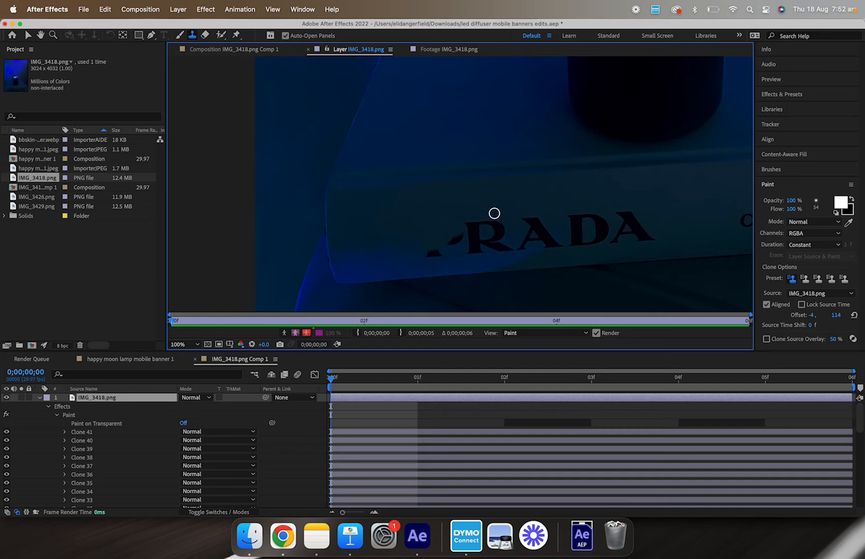
pyautogui.press('super+z')
pyautogui.press('super+z')
pyautogui.press('super+z')
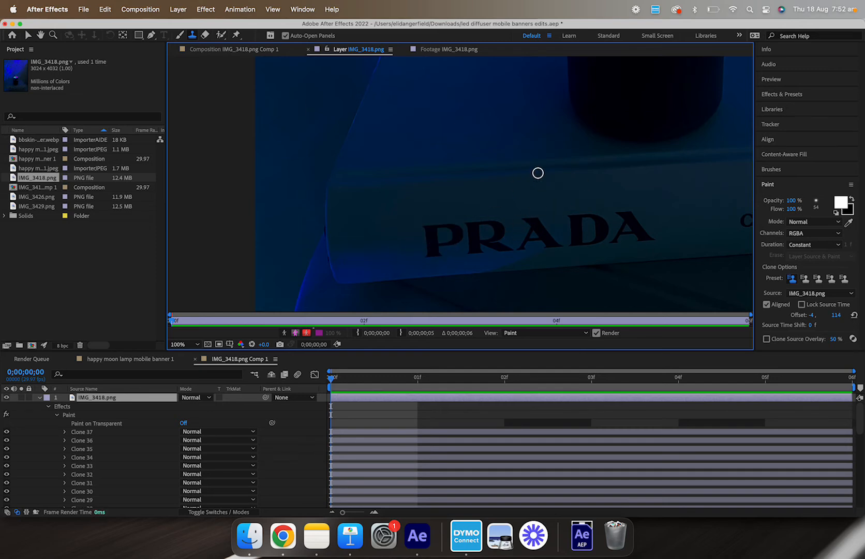
# Step: Inspect the IMG_3418.png layer at reduced zoom, panning around the humidifier
pyautogui.scroll(-2, 539, 172)
pyautogui.moveTo(581, 143); pyautogui.dragTo(476, 256)
pyautogui.press('space')
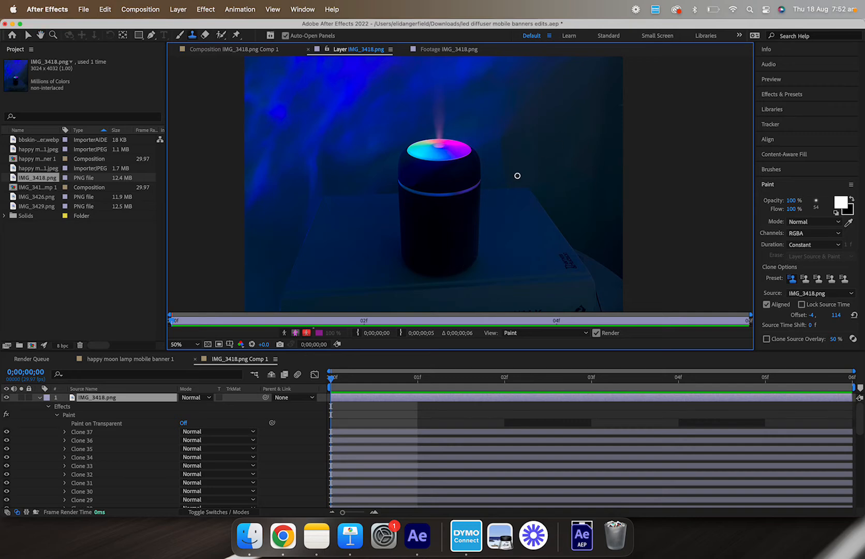
pyautogui.scroll(2, 557, 176)
pyautogui.press('space')
pyautogui.moveTo(558, 176)
pyautogui.mouseDown()
pyautogui.moveTo(519, 177)
pyautogui.moveTo(435, 226)
pyautogui.moveTo(552, 166)
pyautogui.mouseUp()
pyautogui.scroll(-2, 551, 166)
pyautogui.moveTo(475, 155); pyautogui.dragTo(470, 201)
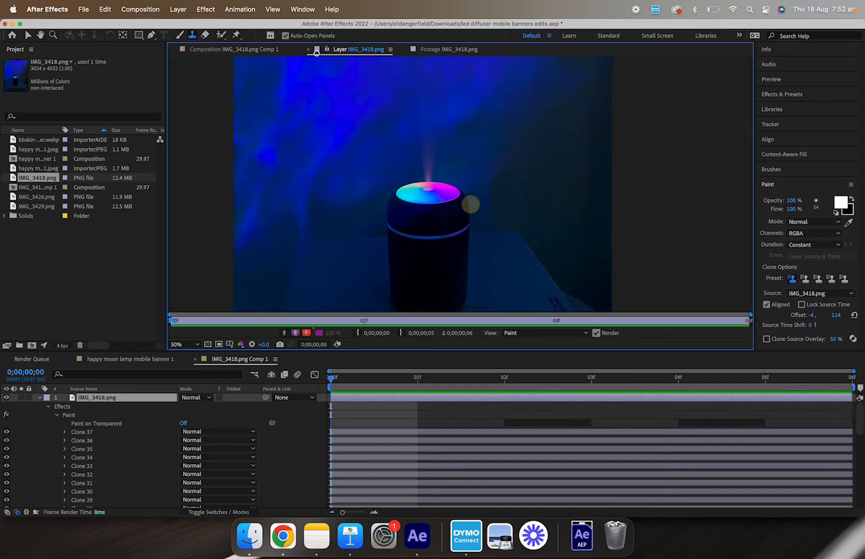
# Step: Return to the happy moon lamp mobile banner 1 composition, duplicate the bottom IMG_3418.png Comp 1 layer and move the copy to the top
pyautogui.click(250, 49)
pyautogui.click(129, 358)
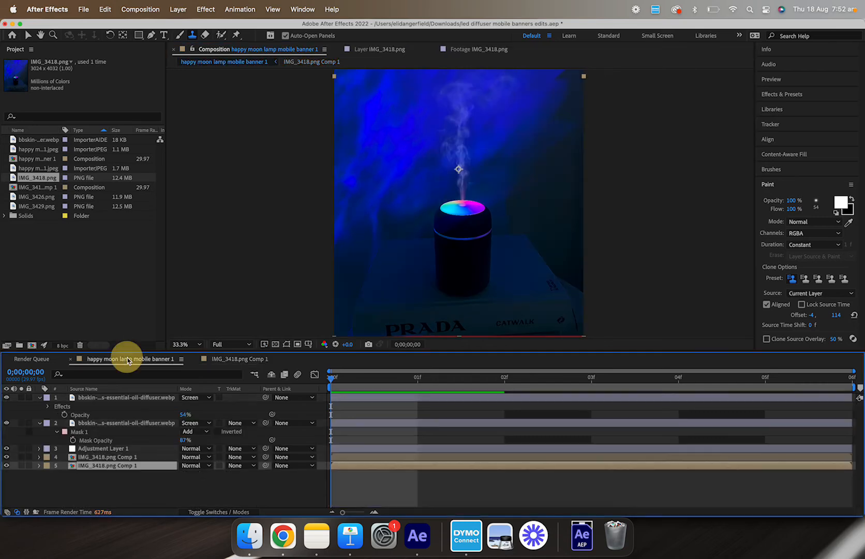
pyautogui.click(194, 344)
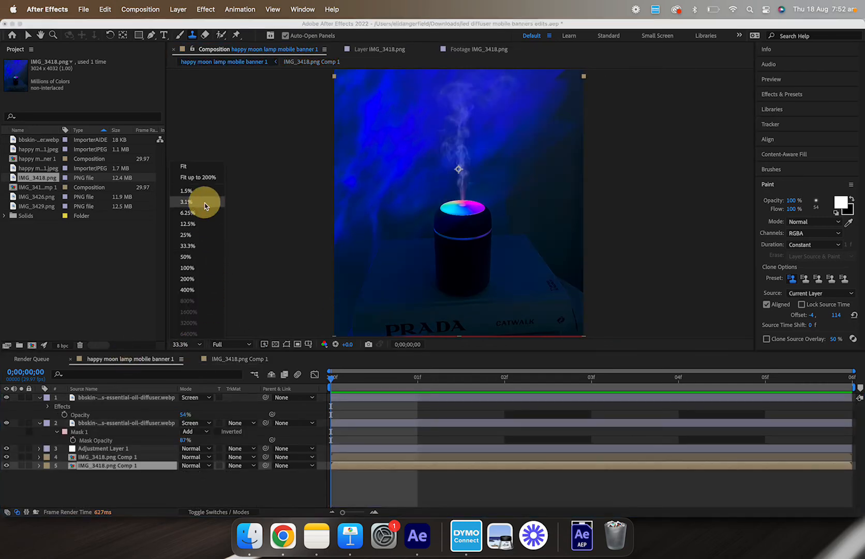
pyautogui.click(199, 181)
pyautogui.click(118, 458)
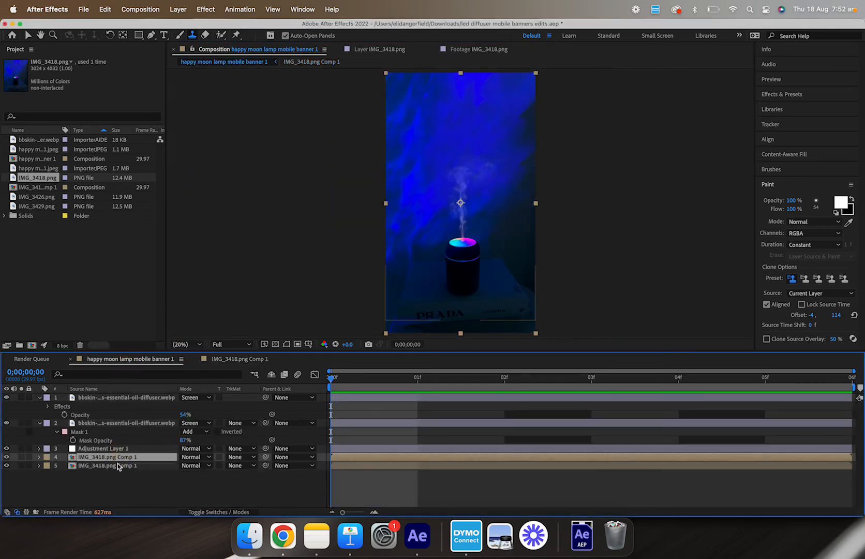
pyautogui.click(118, 465)
pyautogui.hotkey('ctrl', 'd')
pyautogui.moveTo(120, 466); pyautogui.dragTo(124, 397)
# Step: Solo the top duplicate IMG_3418.png Comp 1 layer to preview it alone in the composition
pyautogui.click(6, 406)
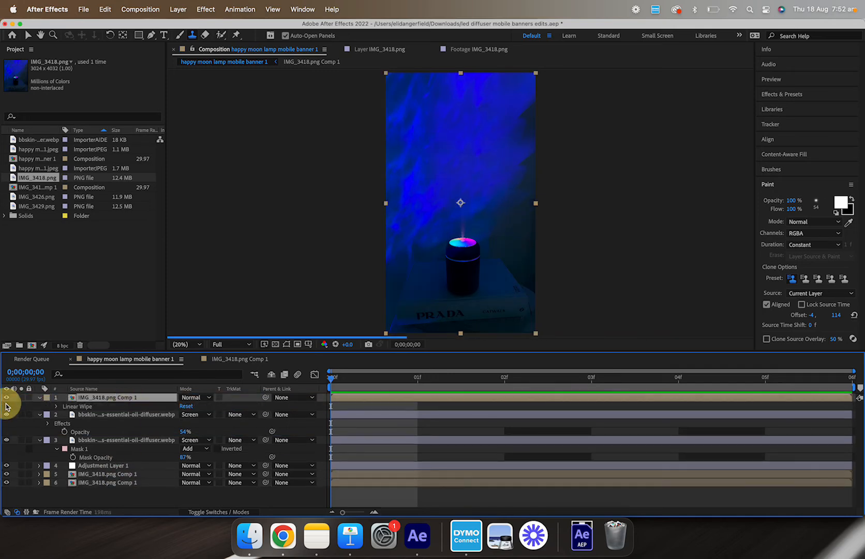
pyautogui.click(21, 398)
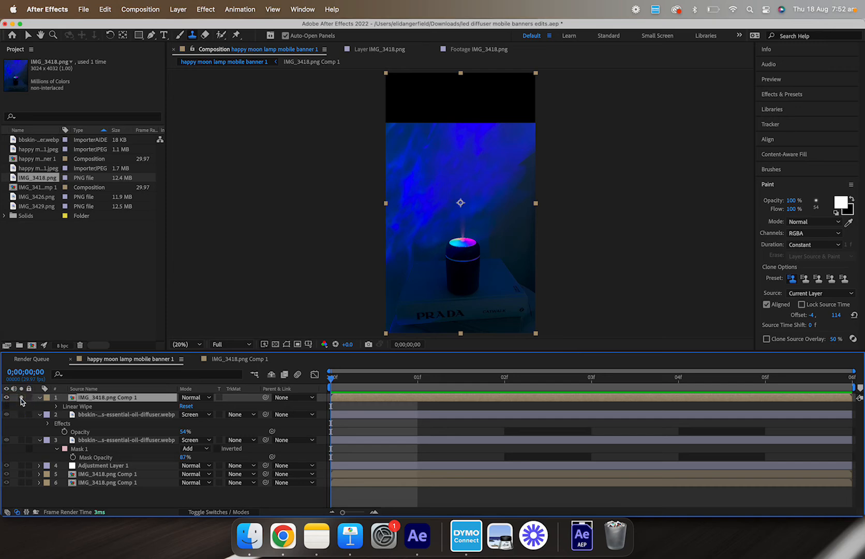
pyautogui.scroll(4, 357, 195)
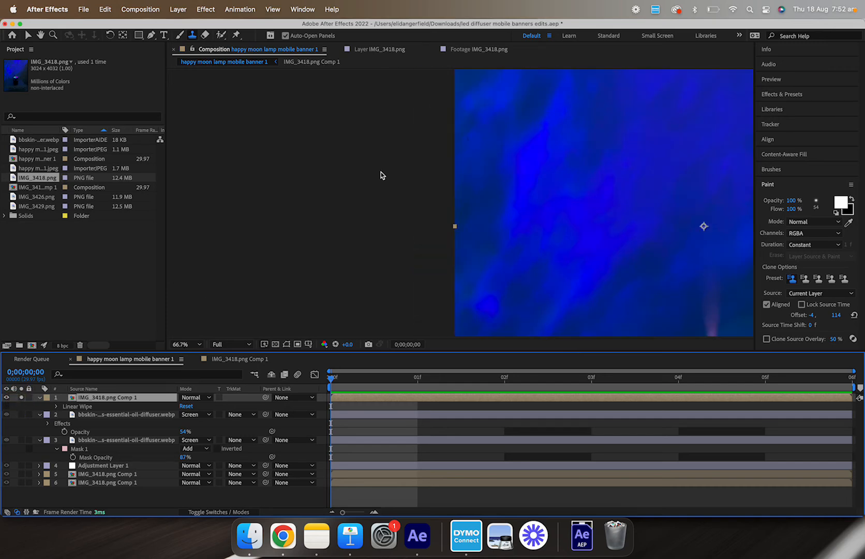
pyautogui.press('space')
pyautogui.moveTo(429, 141)
pyautogui.mouseDown()
pyautogui.moveTo(191, 421)
pyautogui.moveTo(193, 443)
pyautogui.mouseUp()
pyautogui.scroll(-4, 367, 247)
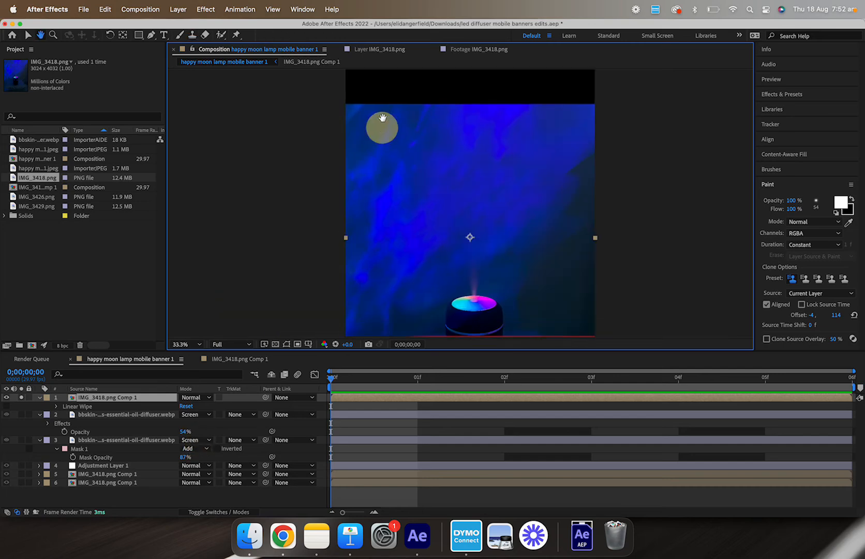
pyautogui.scroll(-1, 417, 150)
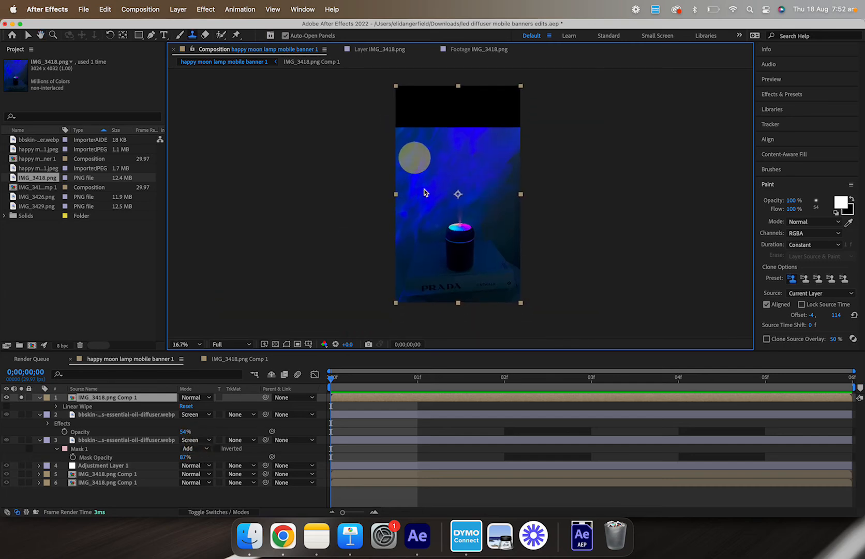
# Step: Turn off solo and hide the top duplicate IMG_3418.png Comp 1 layer
pyautogui.click(21, 397)
pyautogui.click(21, 398)
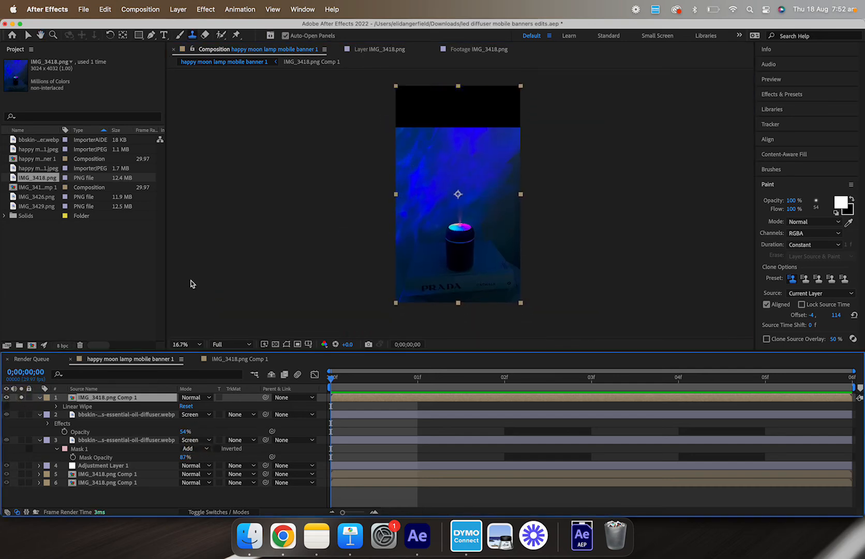
pyautogui.click(7, 397)
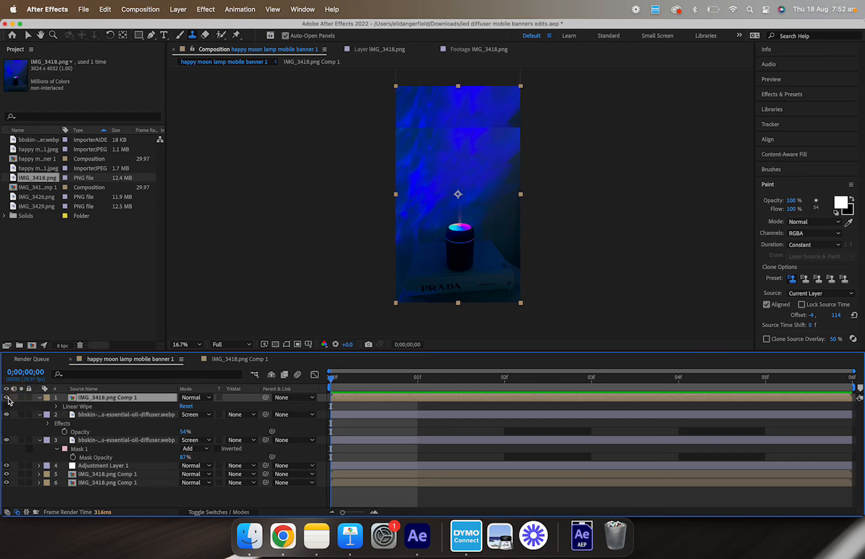
pyautogui.click(7, 398)
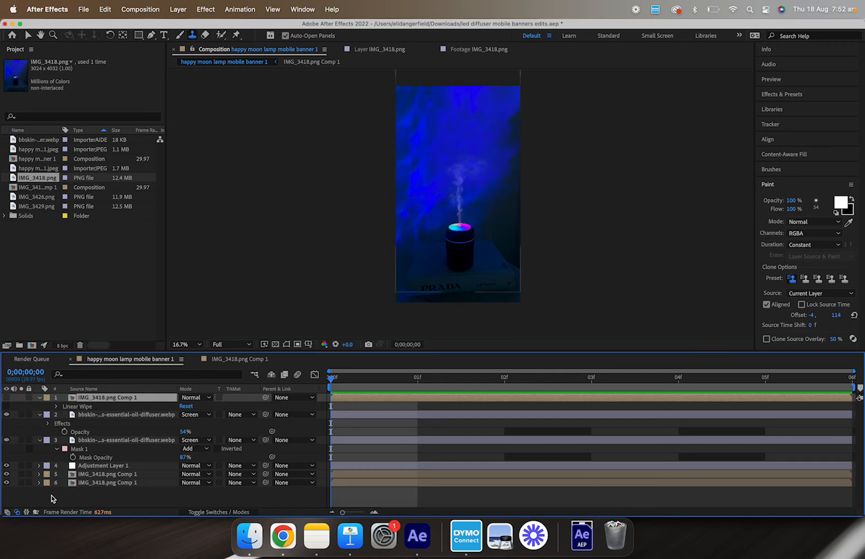
# Step: Select the bottom IMG_3418.png Comp 1 layer and attempt a clone stroke on it directly in the composition viewer
pyautogui.click(102, 483)
pyautogui.click(475, 163)
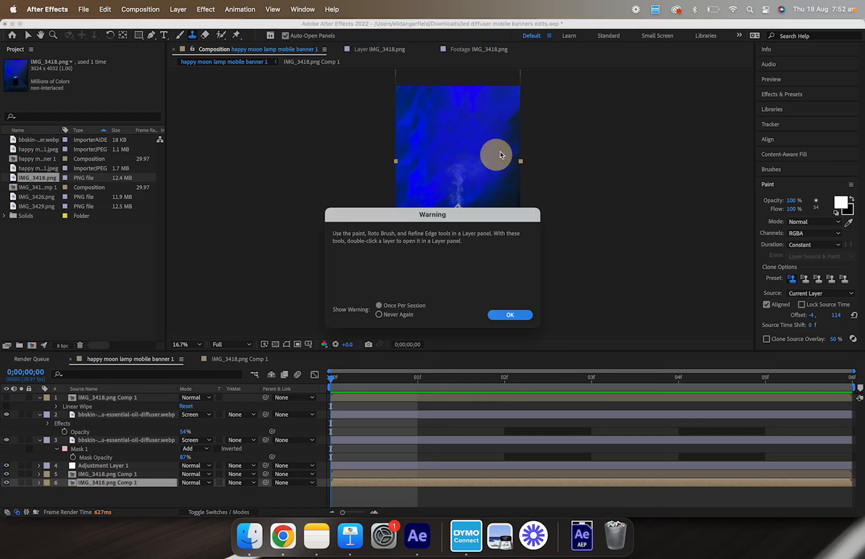
pyautogui.click(510, 313)
pyautogui.press('v')
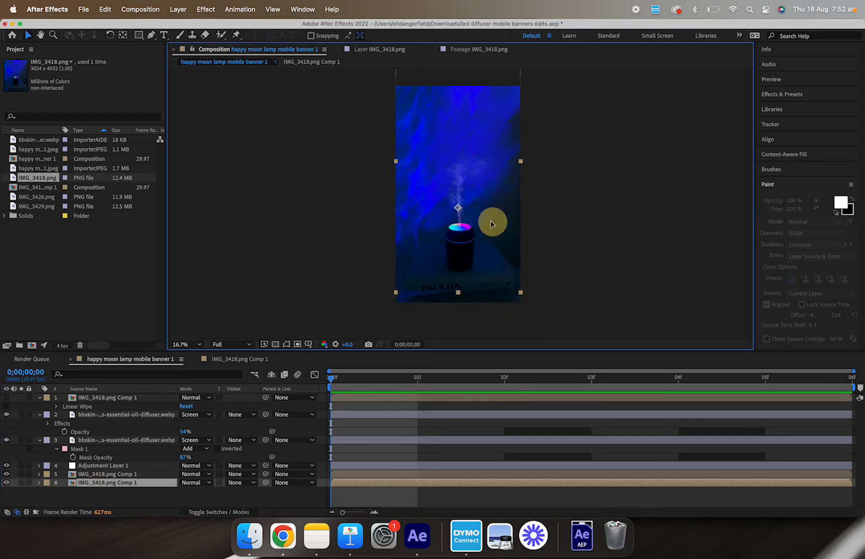
# Step: Zoom and pan around the composition viewer to inspect the humidifier photo
pyautogui.moveTo(492, 220)
pyautogui.mouseDown()
pyautogui.moveTo(513, 201)
pyautogui.moveTo(489, 174)
pyautogui.moveTo(404, 181)
pyautogui.moveTo(430, 184)
pyautogui.moveTo(401, 191)
pyautogui.moveTo(475, 189)
pyautogui.moveTo(494, 197)
pyautogui.moveTo(494, 219)
pyautogui.moveTo(496, 120)
pyautogui.moveTo(494, 229)
pyautogui.mouseUp()
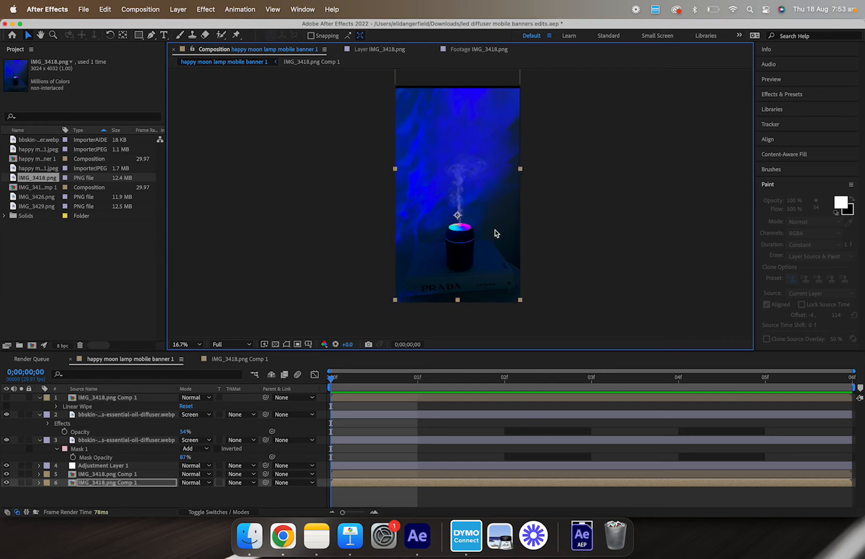
pyautogui.scroll(2, 503, 133)
pyautogui.press('space')
pyautogui.moveTo(518, 126); pyautogui.dragTo(523, 98)
pyautogui.scroll(-2, 493, 167)
pyautogui.press('space')
pyautogui.moveTo(479, 184); pyautogui.dragTo(490, 167)
pyautogui.click(554, 167)
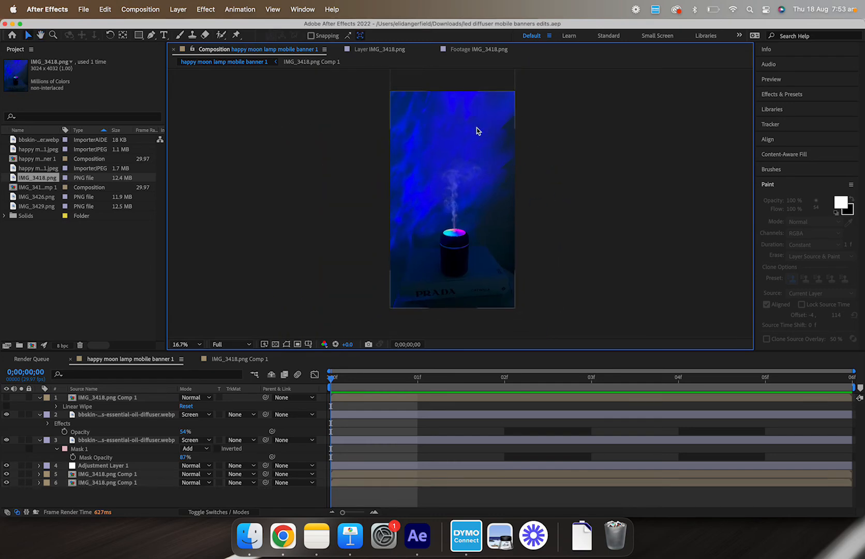
pyautogui.scroll(2, 498, 136)
pyautogui.scroll(-2, 526, 207)
pyautogui.press('space')
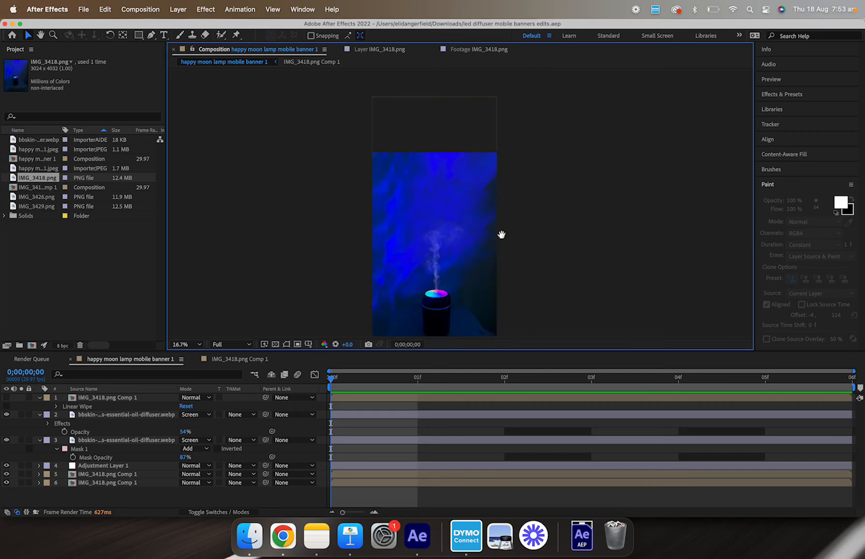
pyautogui.moveTo(501, 233); pyautogui.dragTo(554, 123)
pyautogui.scroll(2, 485, 183)
pyautogui.press('space')
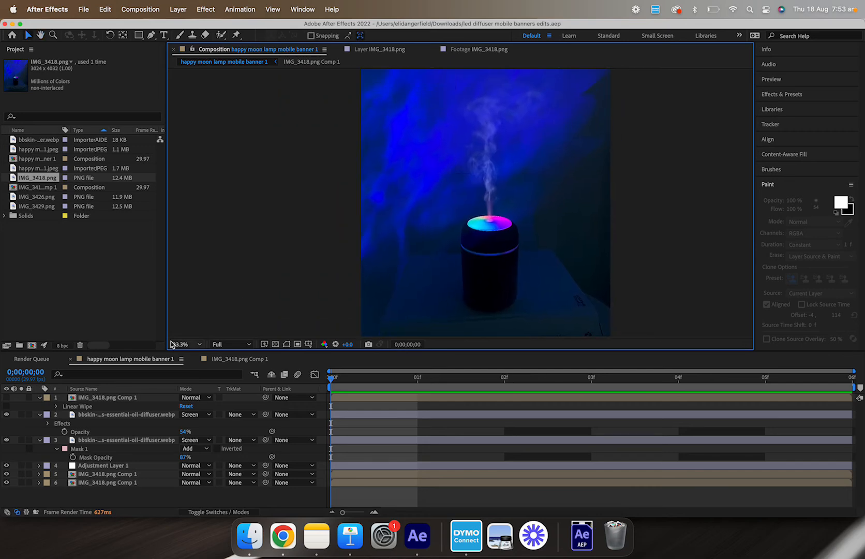
# Step: Hide the bbskin essential-oil-diffuser smoke layers and zoom in on the humidifier top to inspect it
pyautogui.click(8, 430)
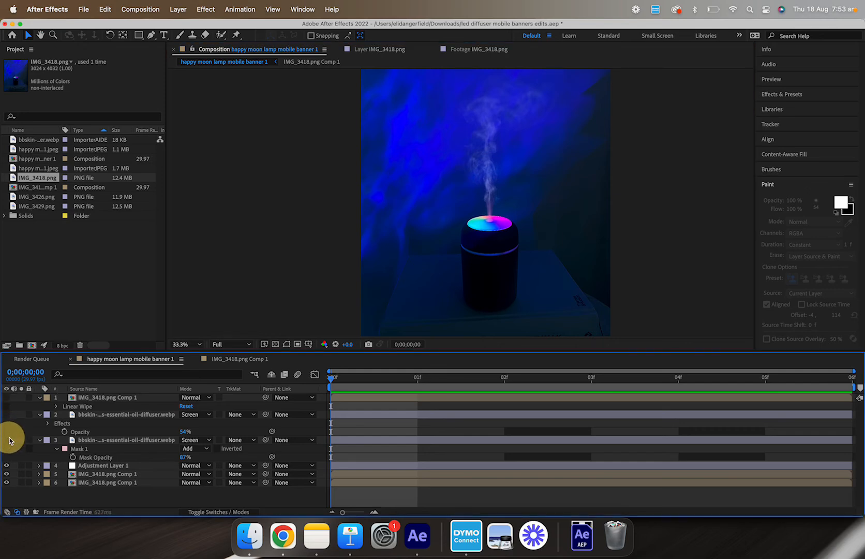
pyautogui.press('space')
pyautogui.moveTo(415, 201); pyautogui.dragTo(382, 243)
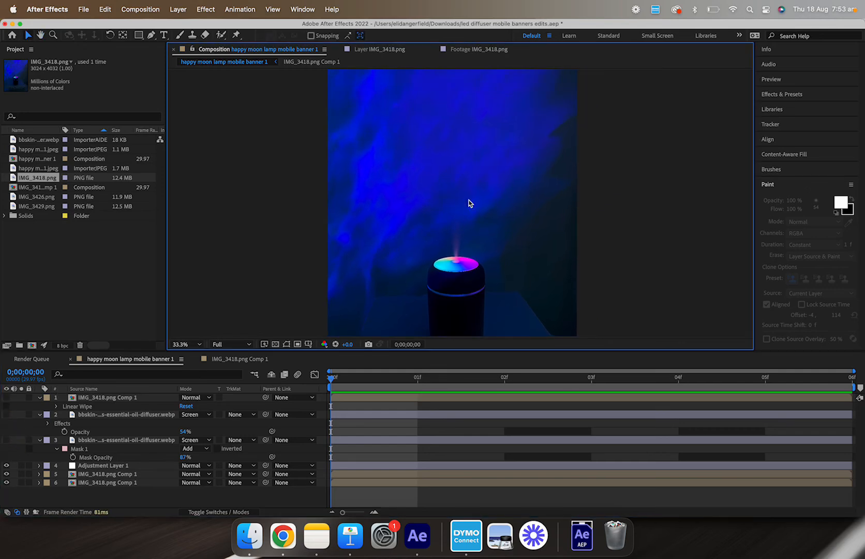
pyautogui.scroll(2, 467, 239)
pyautogui.press('space')
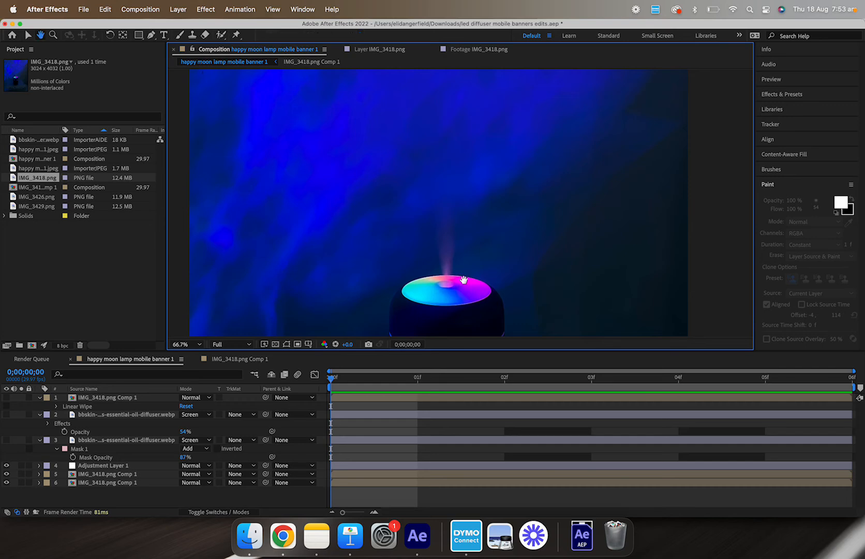
pyautogui.moveTo(462, 280); pyautogui.dragTo(487, 219)
pyautogui.scroll(-2, 481, 208)
pyautogui.press('space')
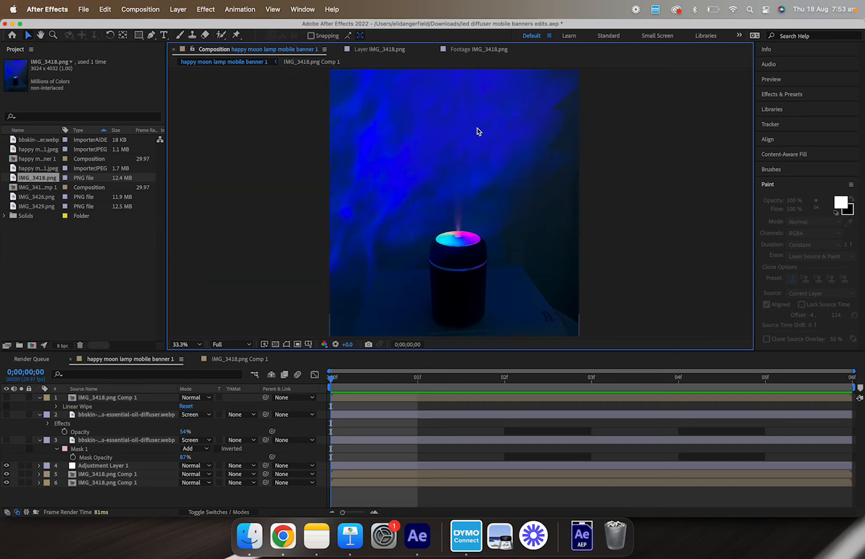
pyautogui.scroll(2, 492, 205)
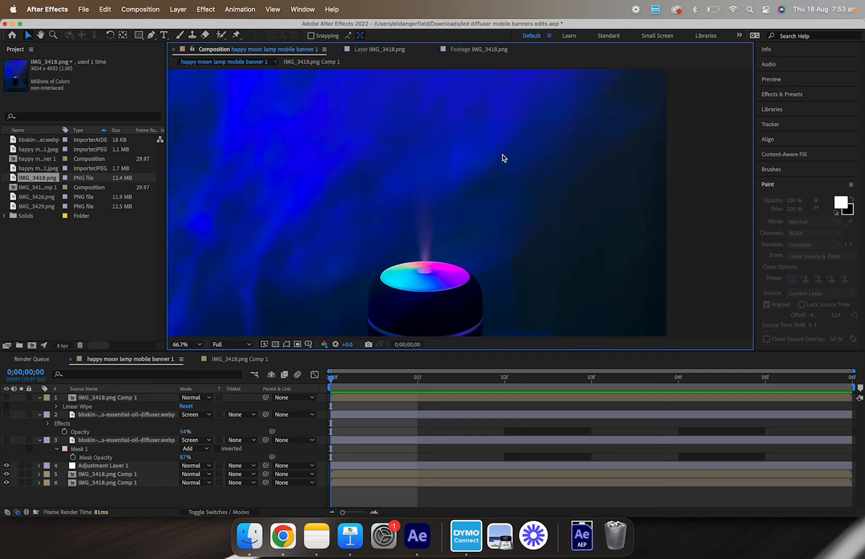
pyautogui.press('space')
pyautogui.moveTo(502, 158); pyautogui.dragTo(524, 183)
pyautogui.press('v')
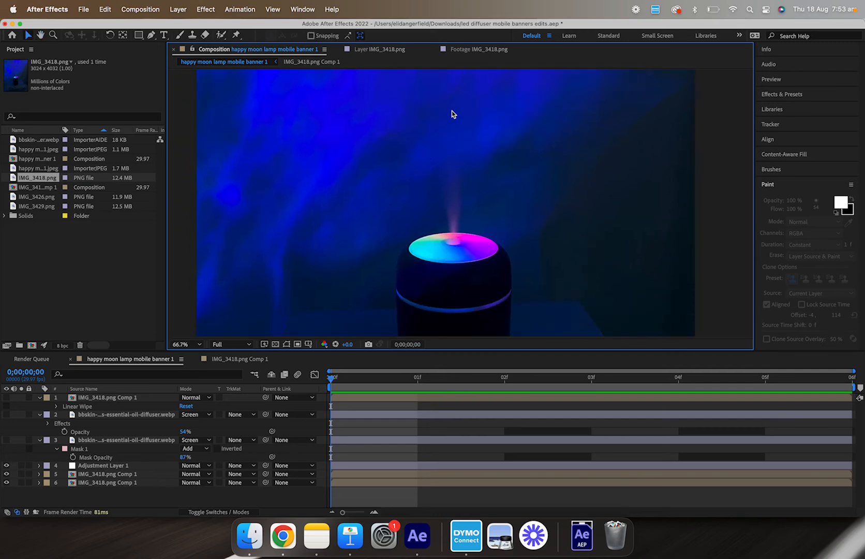
pyautogui.scroll(3, 479, 179)
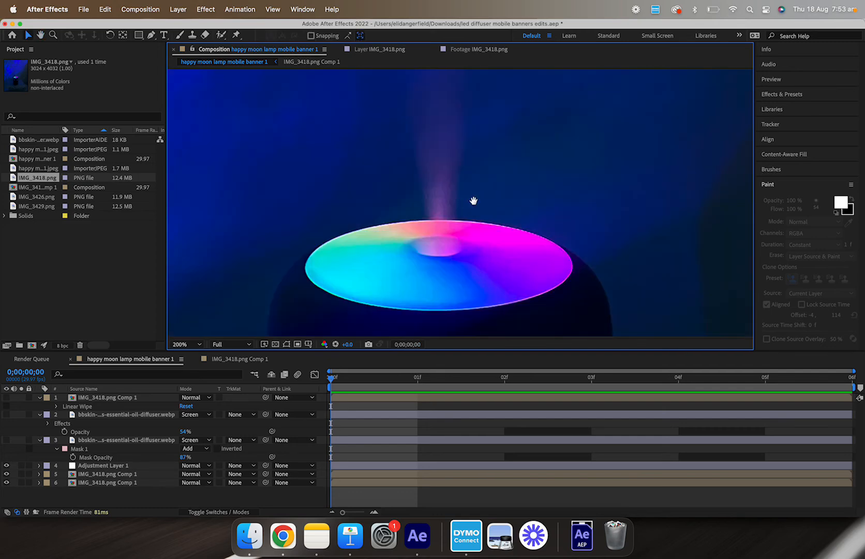
pyautogui.scroll(-2, 476, 175)
# Step: Fit the composition in the viewer and turn the third-layer bbskin smoke overlay back on
pyautogui.click(195, 342)
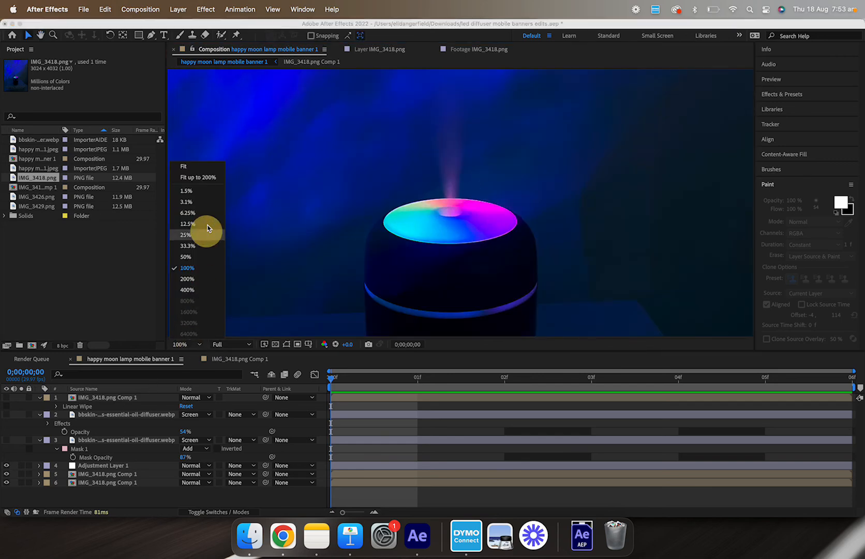
pyautogui.click(203, 170)
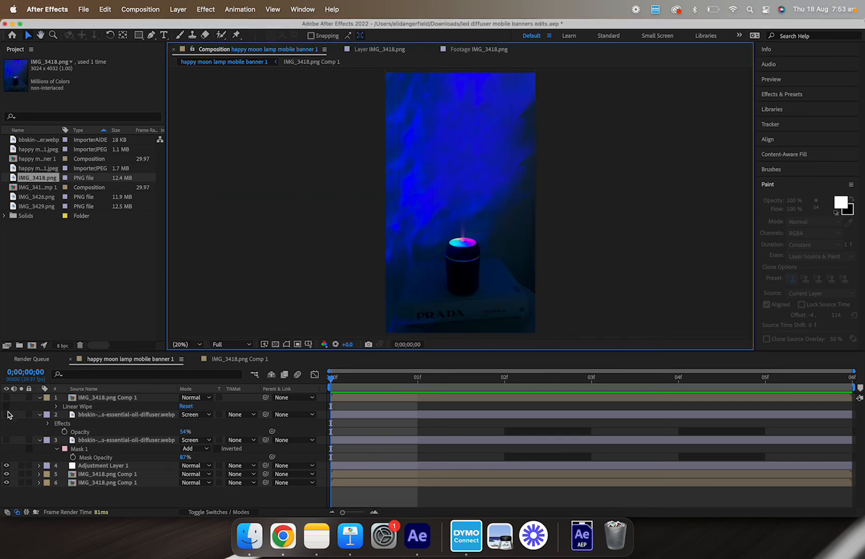
pyautogui.click(6, 440)
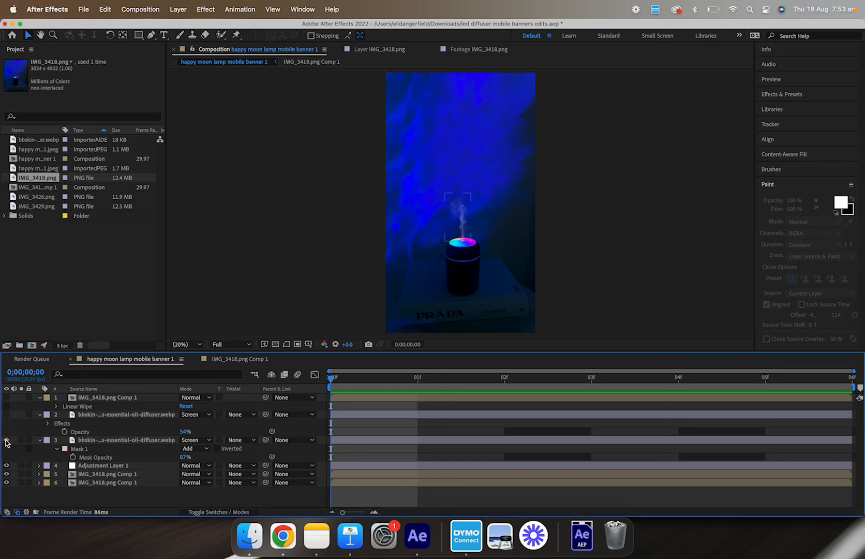
# Step: Open the third-layer bbskin smoke webp in its Layer viewer, then return to the composition
pyautogui.scroll(2, 458, 221)
pyautogui.doubleClick(101, 439)
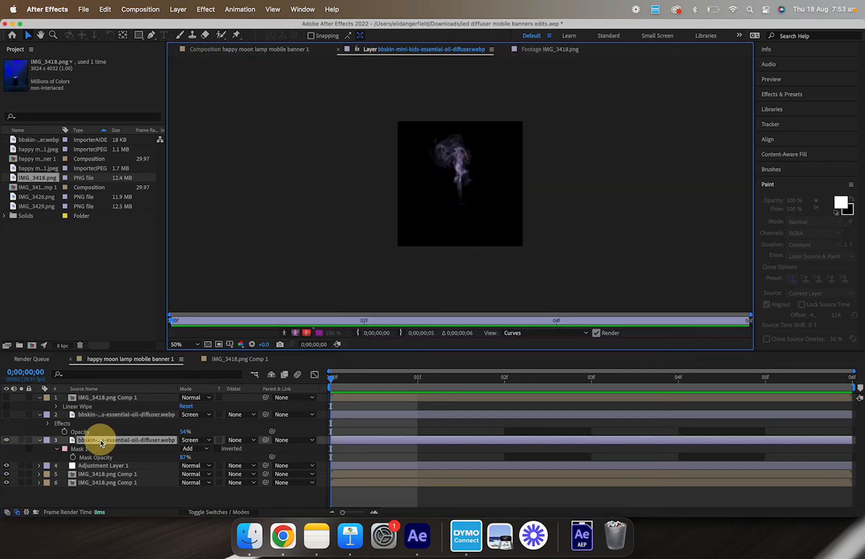
pyautogui.scroll(2, 469, 140)
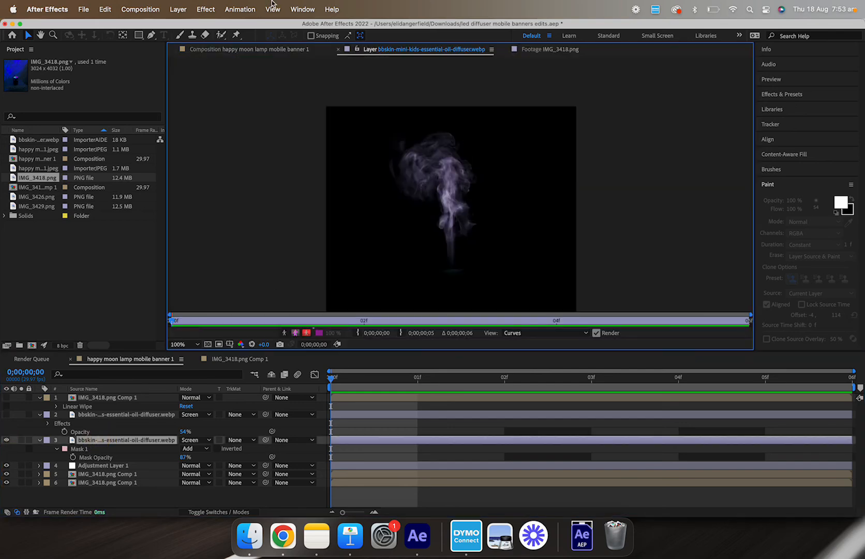
pyautogui.click(270, 51)
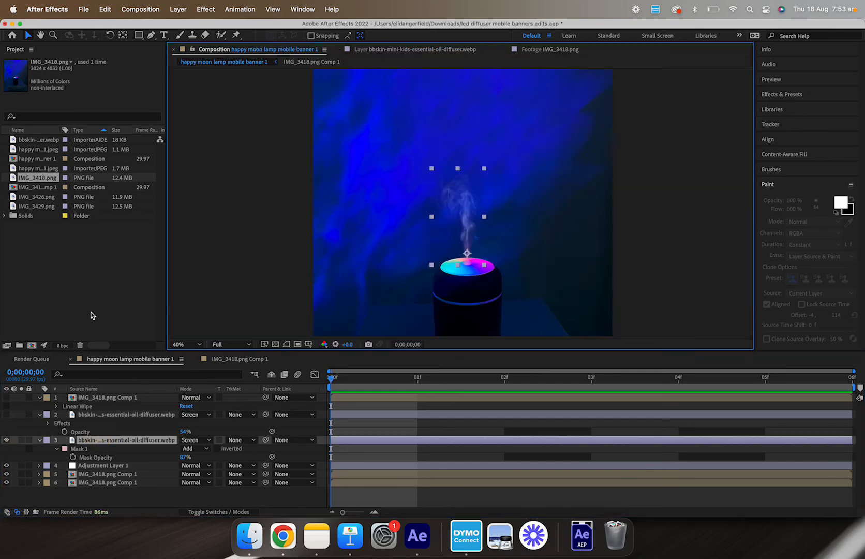
# Step: Temporarily set the smoke layer's Mask 1 mode to None to view the unmasked layer, then restore Add
pyautogui.click(193, 448)
pyautogui.click(203, 438)
pyautogui.doubleClick(121, 440)
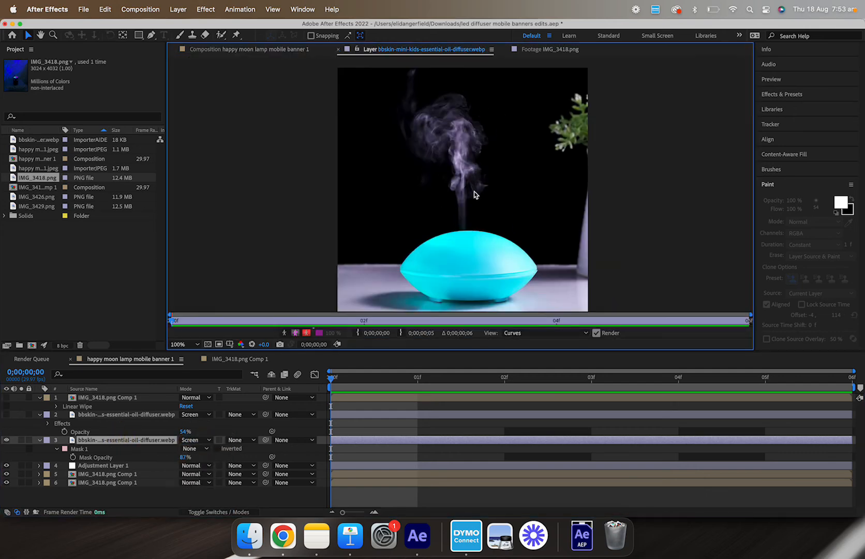
pyautogui.click(263, 50)
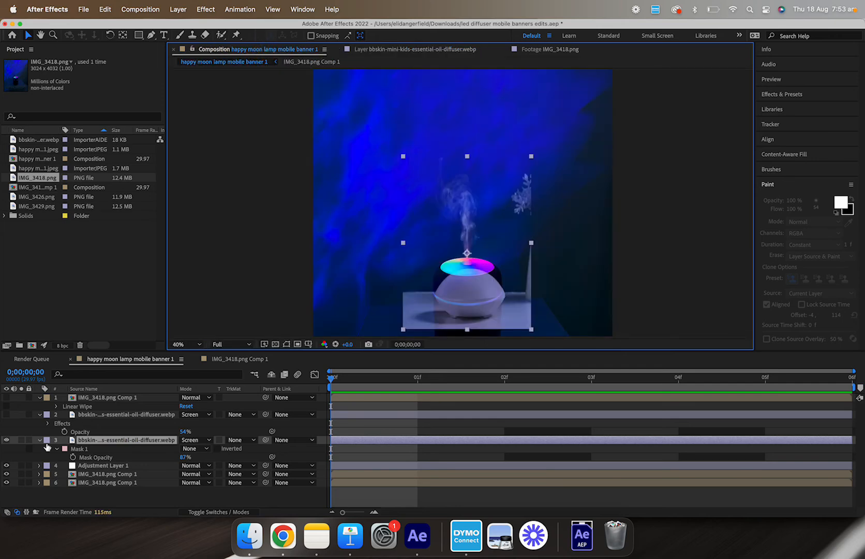
pyautogui.click(192, 448)
pyautogui.click(195, 459)
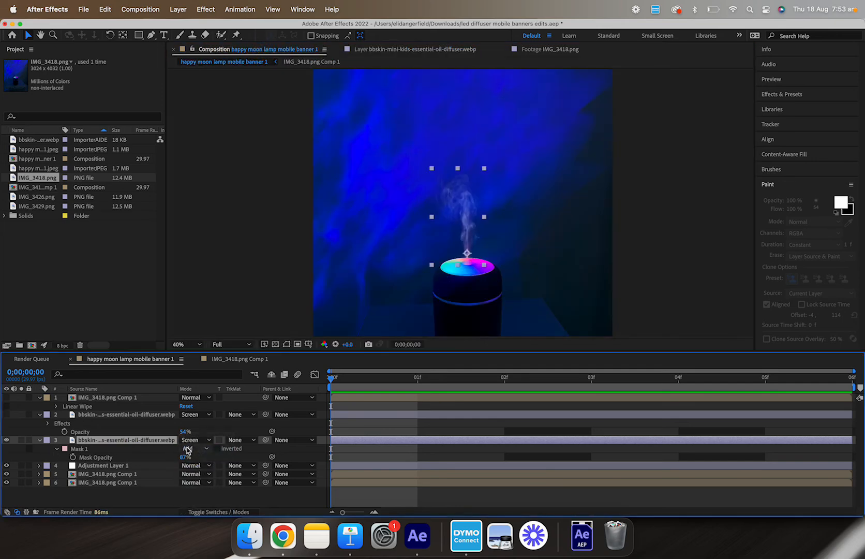
# Step: Try changing the smoke layer's blending mode and Mask Opacity, undoing the opacity change
pyautogui.click(196, 440)
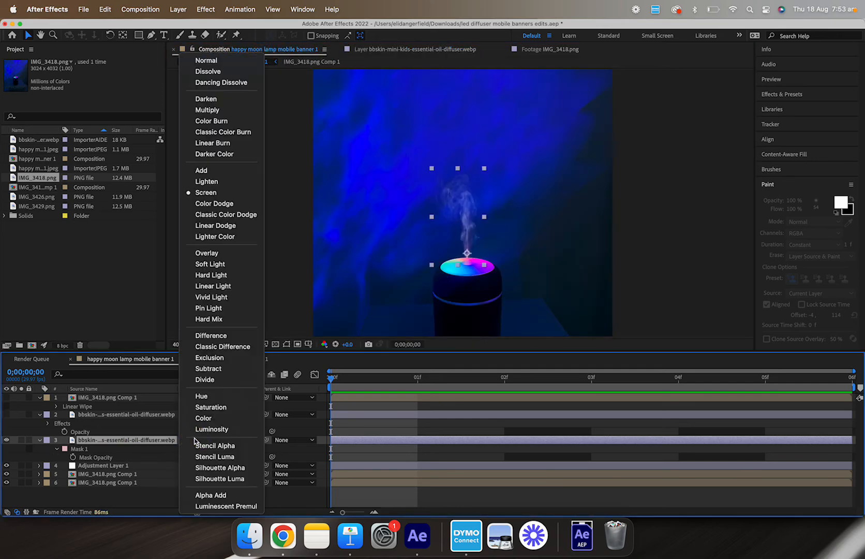
pyautogui.click(74, 506)
pyautogui.click(98, 449)
pyautogui.click(121, 441)
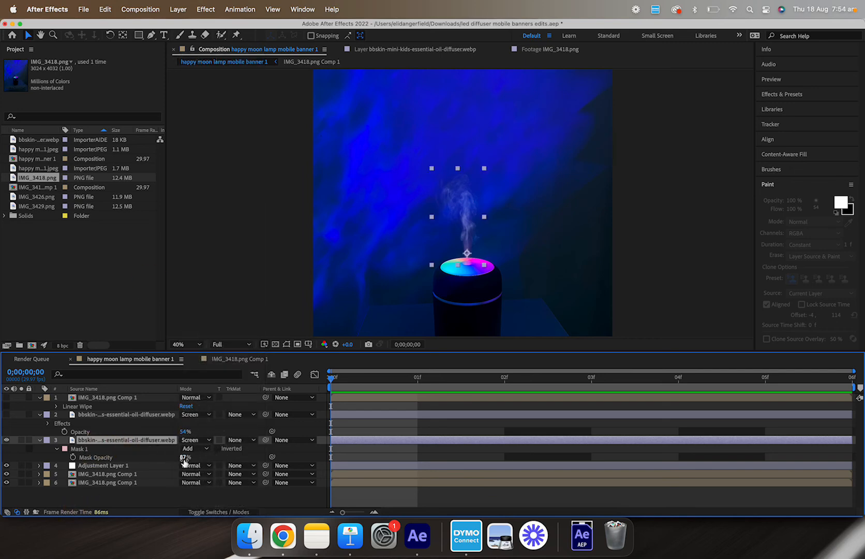
pyautogui.moveTo(184, 457); pyautogui.dragTo(226, 447)
pyautogui.press('super+z')
# Step: Show the second-layer bbskin smoke overlay again and select it
pyautogui.scroll(2, 495, 211)
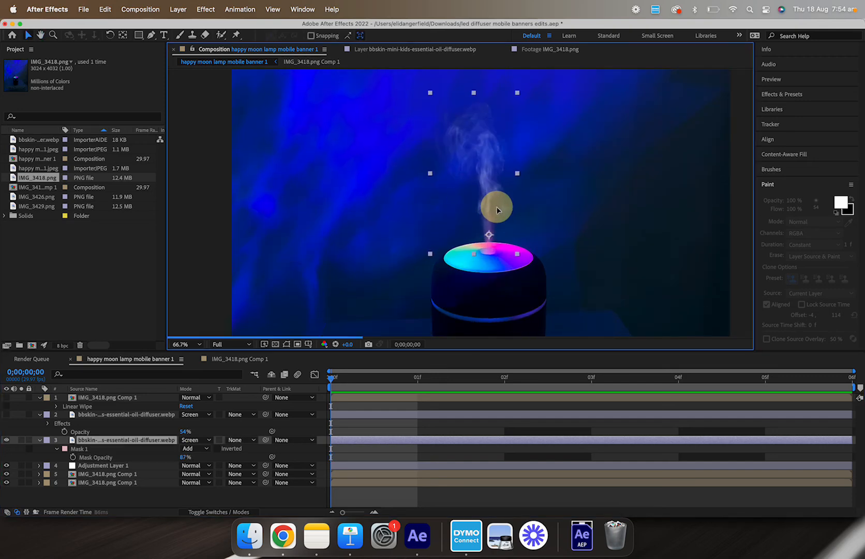
pyautogui.moveTo(497, 209); pyautogui.dragTo(496, 209)
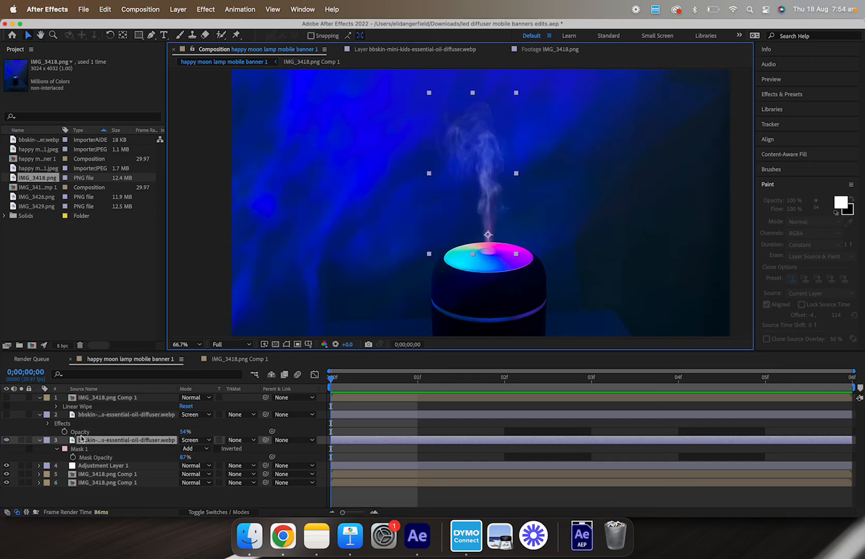
pyautogui.click(6, 414)
pyautogui.click(116, 414)
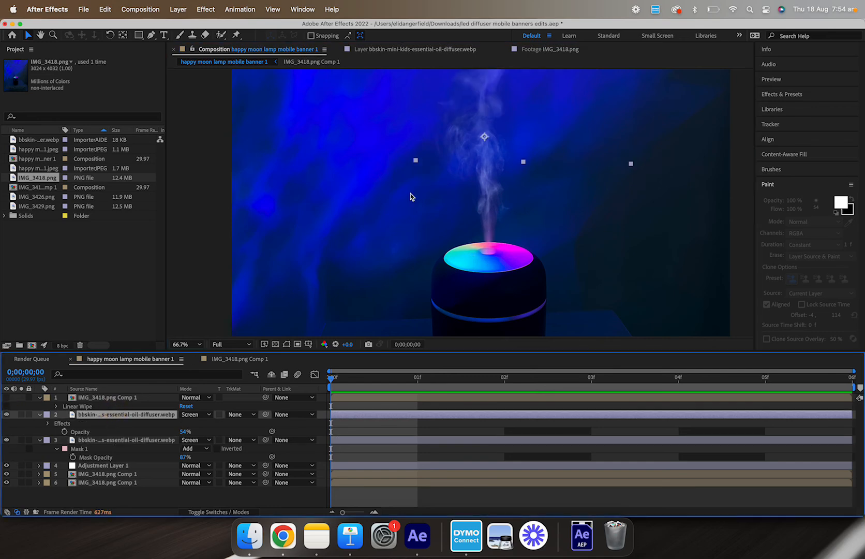
# Step: Reveal the selected smoke layer's effects and open Radial Blur in Effect Controls
pyautogui.scroll(-2, 435, 179)
pyautogui.moveTo(435, 179); pyautogui.dragTo(414, 264)
pyautogui.press('e')
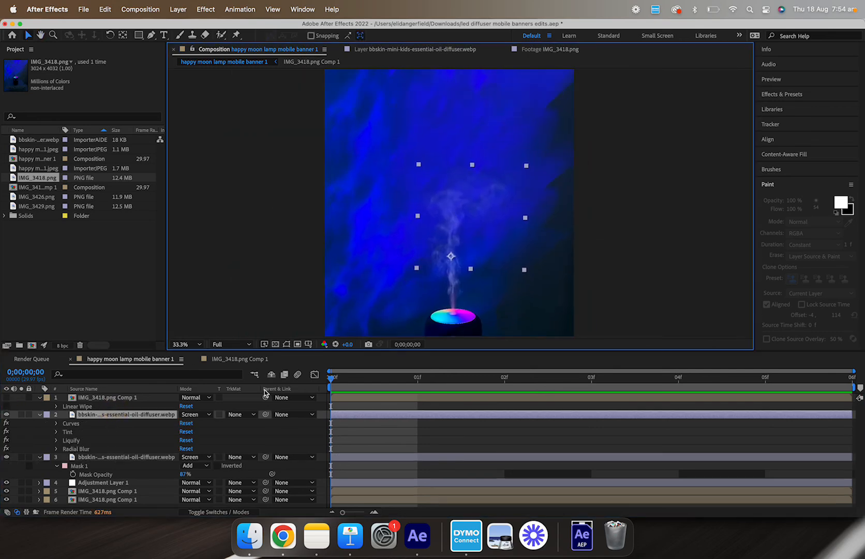
pyautogui.doubleClick(83, 449)
pyautogui.scroll(2, 21, 256)
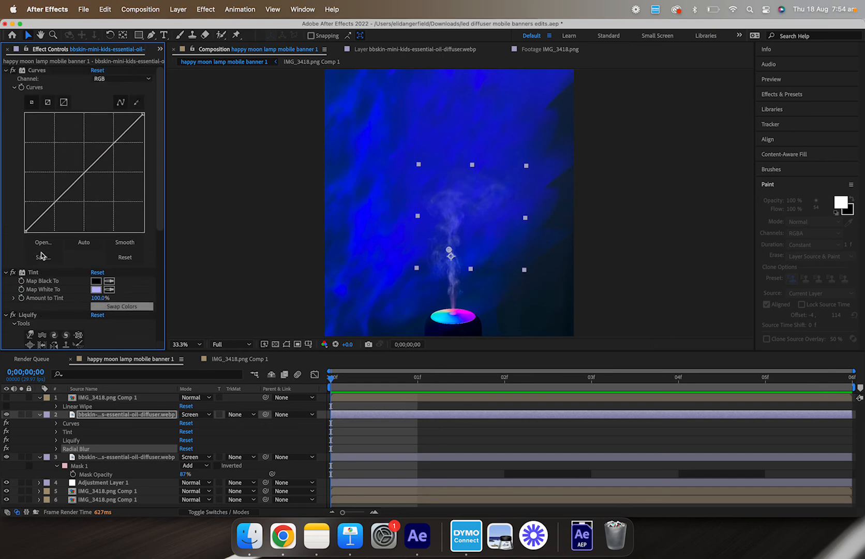
pyautogui.scroll(-4, 31, 251)
pyautogui.scroll(-3, 31, 243)
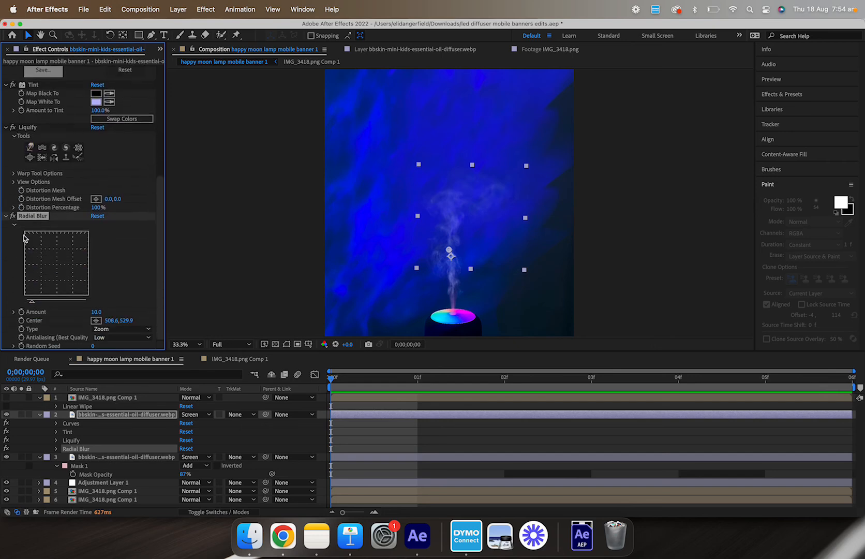
# Step: Toggle the Radial Blur effect off and on to compare the smoke with and without it
pyautogui.click(13, 217)
pyautogui.click(14, 217)
pyautogui.click(14, 217)
pyautogui.click(14, 217)
# Step: Maximize the composition viewer and pan around to review the whole banner
pyautogui.scroll(2, 485, 243)
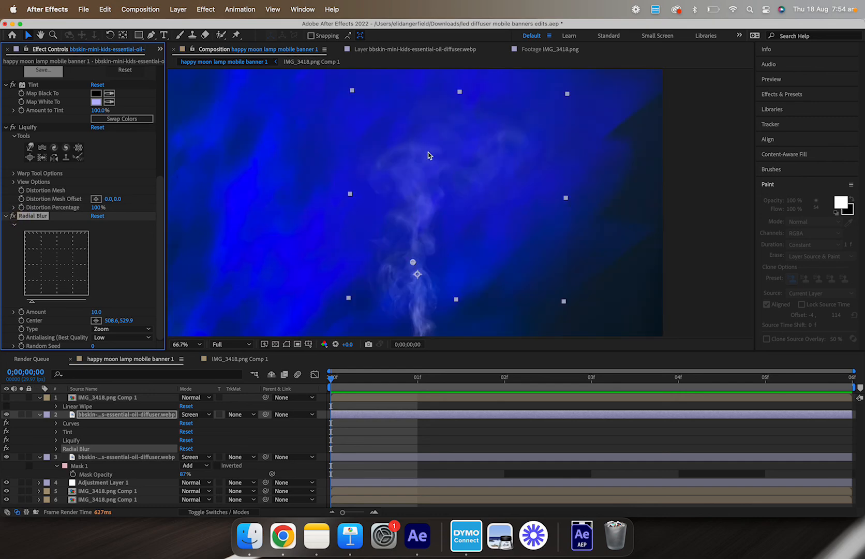
pyautogui.scroll(-2, 457, 194)
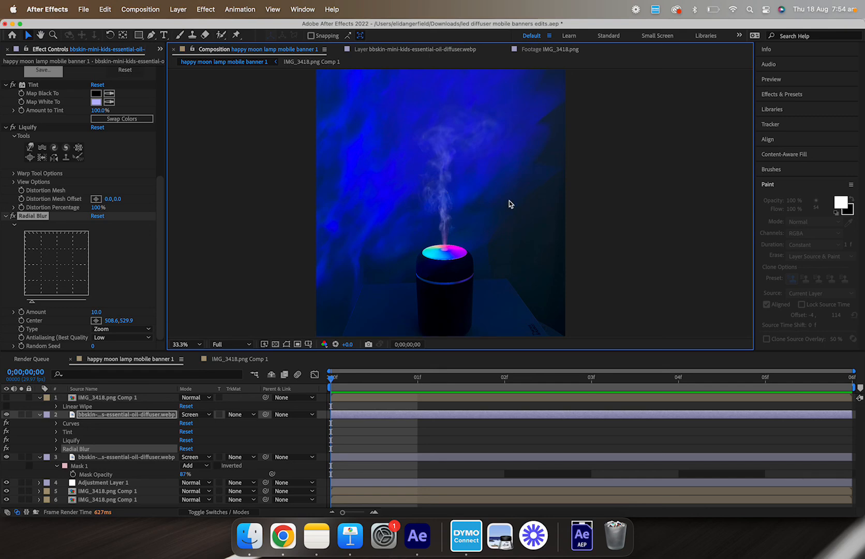
pyautogui.click(509, 179)
pyautogui.press('`')
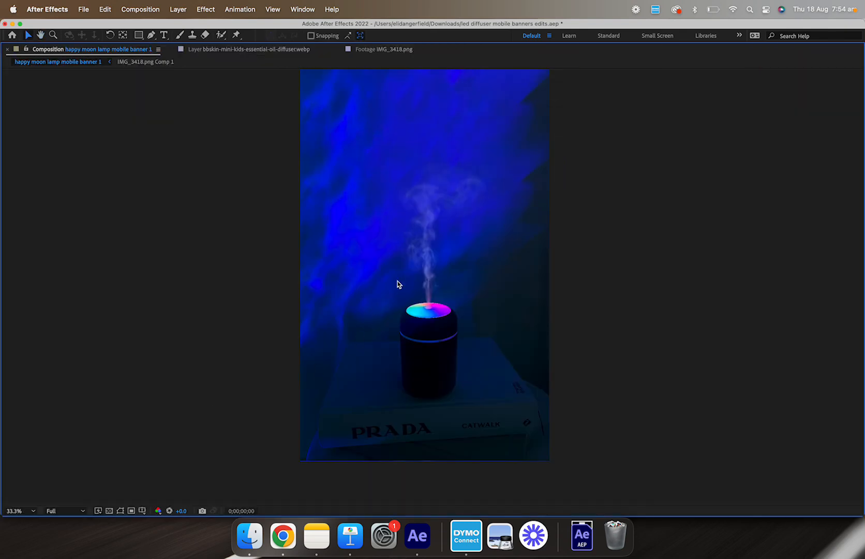
pyautogui.moveTo(398, 284); pyautogui.dragTo(396, 322)
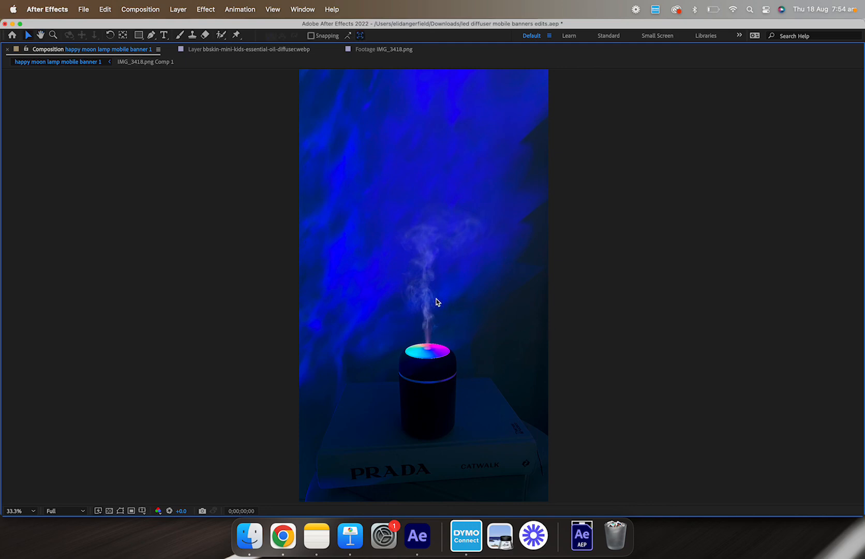
pyautogui.scroll(2, 436, 290)
pyautogui.moveTo(464, 363); pyautogui.dragTo(464, 322)
pyautogui.scroll(-2, 455, 307)
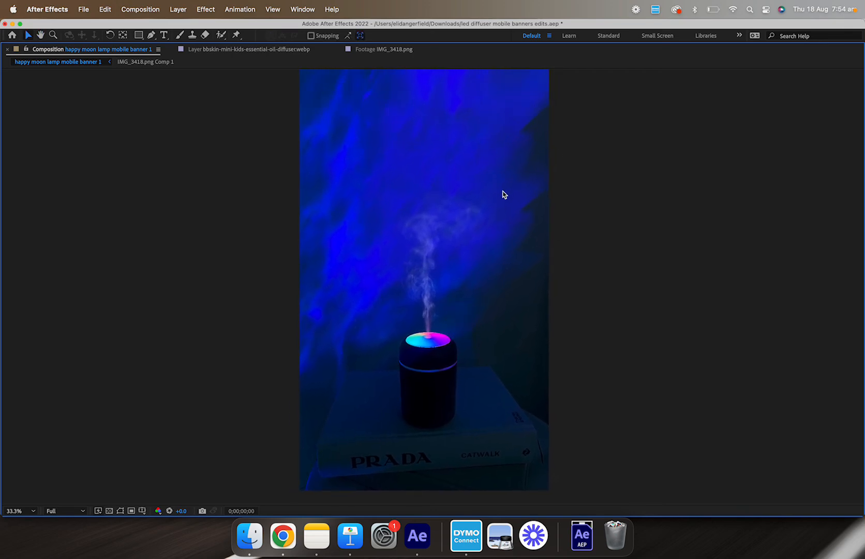
pyautogui.moveTo(504, 194); pyautogui.dragTo(534, 209)
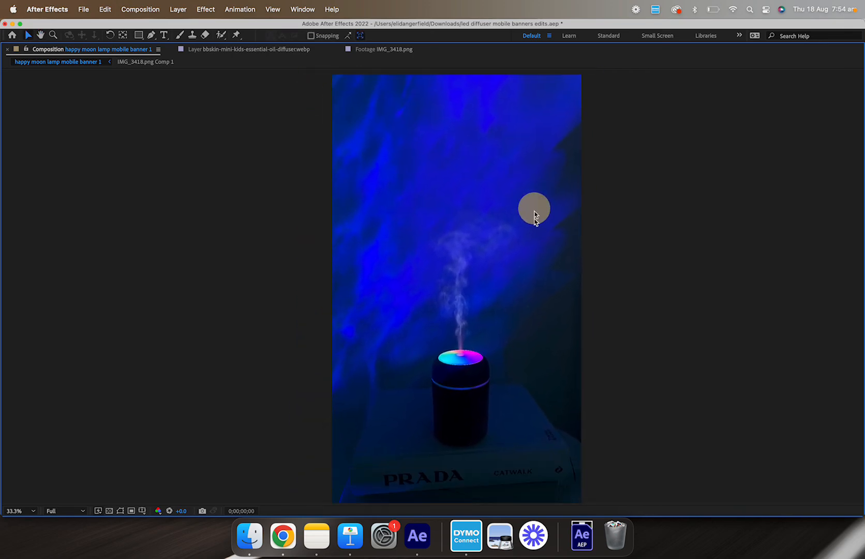
pyautogui.press('space')
pyautogui.moveTo(501, 388)
pyautogui.mouseDown()
pyautogui.moveTo(477, 378)
pyautogui.moveTo(485, 397)
pyautogui.moveTo(469, 386)
pyautogui.moveTo(489, 401)
pyautogui.moveTo(492, 387)
pyautogui.mouseUp()
pyautogui.press('space')
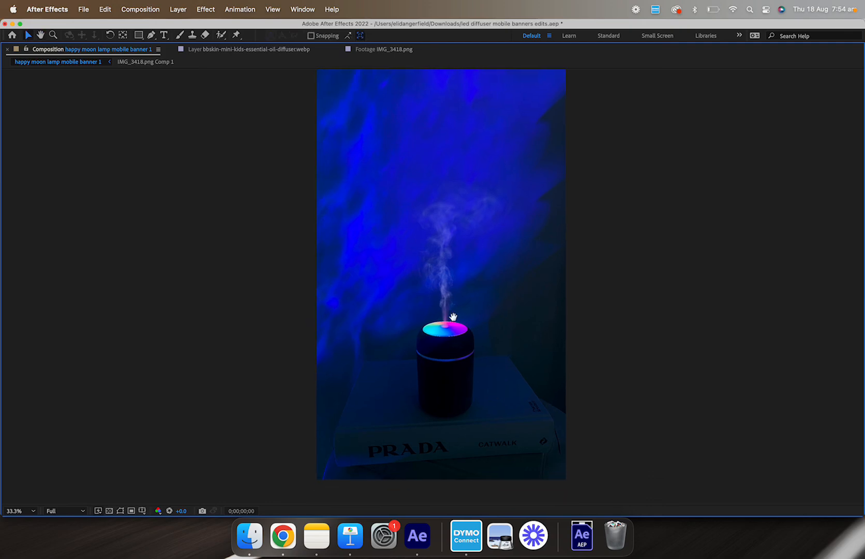
# Step: Zoom in and out on the humidifier's smoke plume, panning across the banner to inspect the smoke overlay in detail
pyautogui.moveTo(453, 317); pyautogui.dragTo(485, 314)
pyautogui.scroll(2, 436, 332)
pyautogui.scroll(-2, 465, 351)
pyautogui.scroll(2, 458, 350)
pyautogui.scroll(-2, 479, 321)
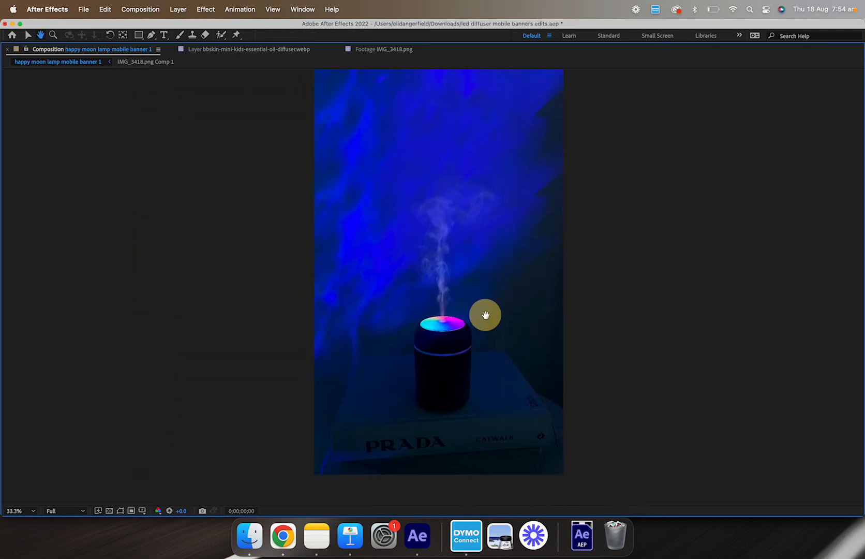
pyautogui.press('v')
pyautogui.scroll(2, 465, 229)
pyautogui.moveTo(460, 262); pyautogui.dragTo(475, 210)
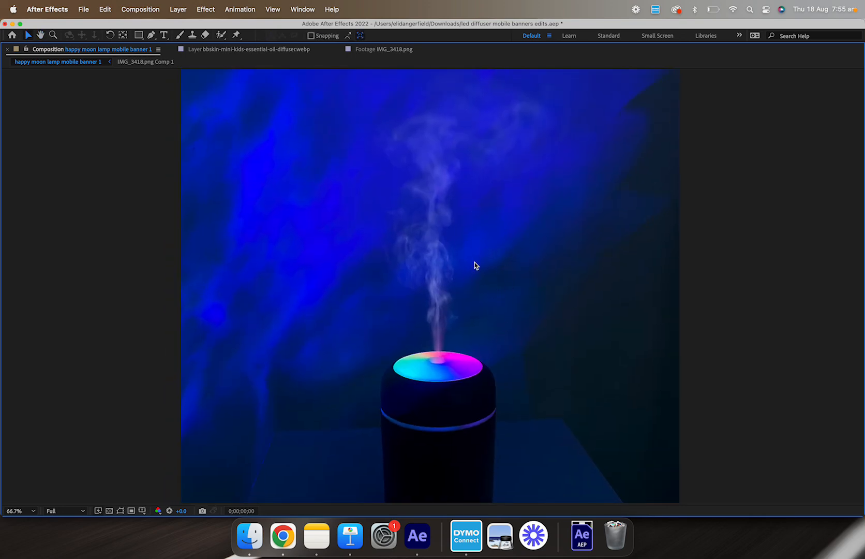
pyautogui.moveTo(528, 273); pyautogui.dragTo(530, 303)
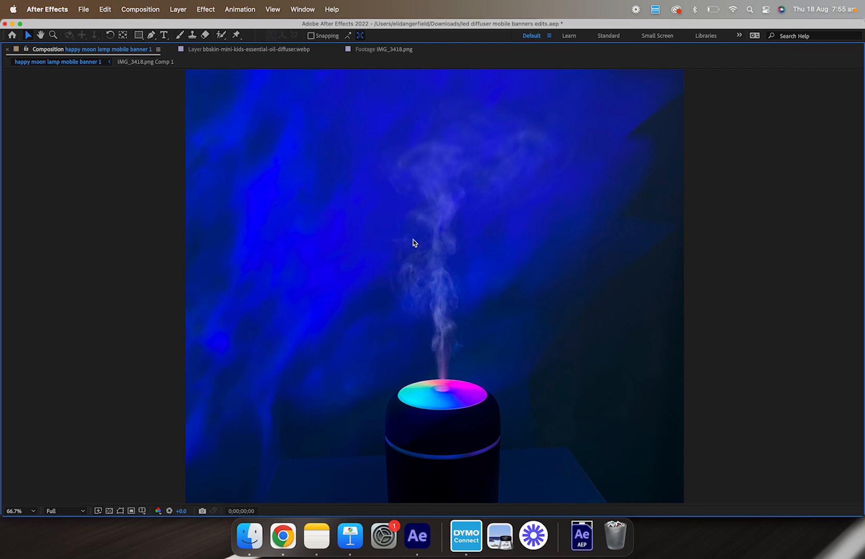
pyautogui.scroll(-2, 414, 244)
pyautogui.moveTo(453, 216)
pyautogui.mouseDown()
pyautogui.moveTo(457, 271)
pyautogui.moveTo(490, 235)
pyautogui.moveTo(467, 211)
pyautogui.mouseUp()
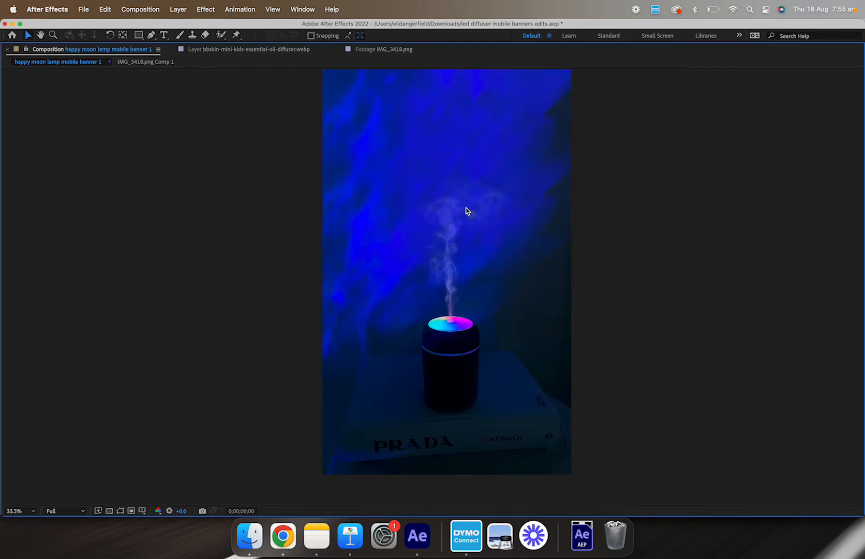
pyautogui.moveTo(471, 172); pyautogui.dragTo(467, 133)
pyautogui.scroll(2, 468, 223)
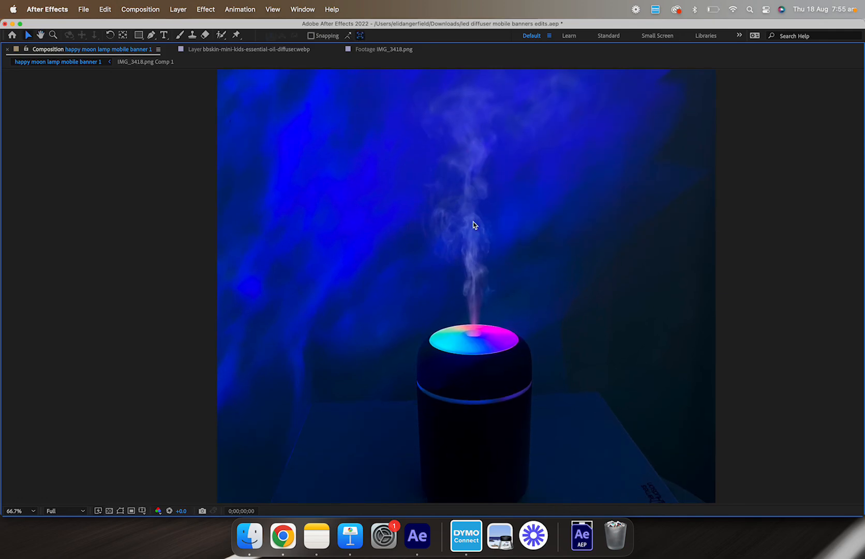
pyautogui.scroll(-2, 473, 222)
pyautogui.moveTo(475, 225); pyautogui.dragTo(513, 288)
pyautogui.scroll(-2, 522, 280)
pyautogui.scroll(2, 512, 288)
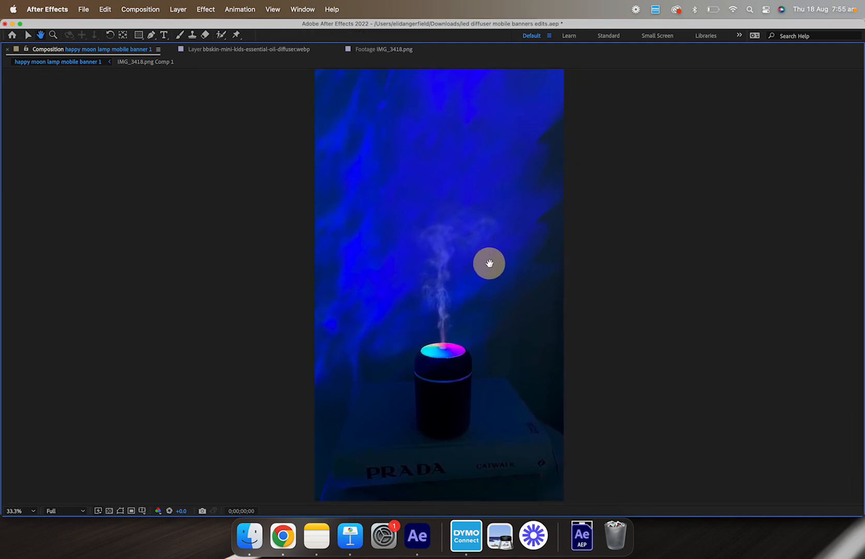
pyautogui.scroll(2, 479, 243)
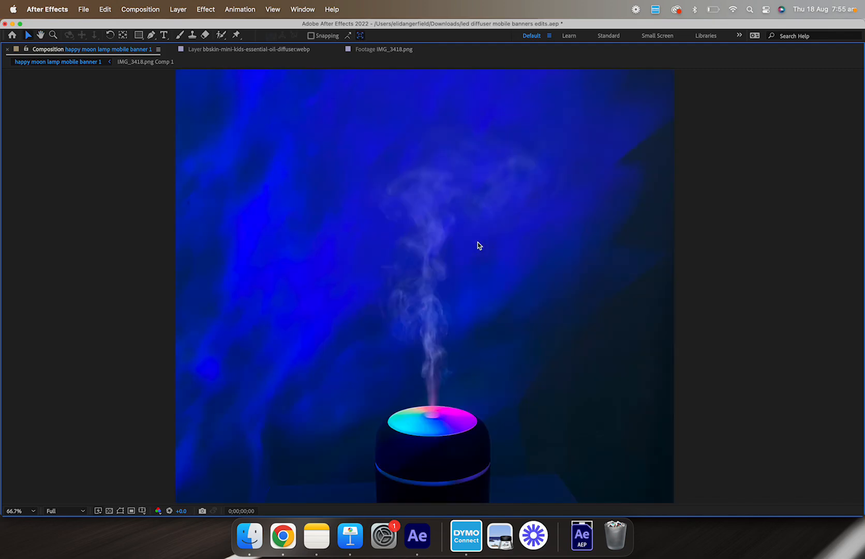